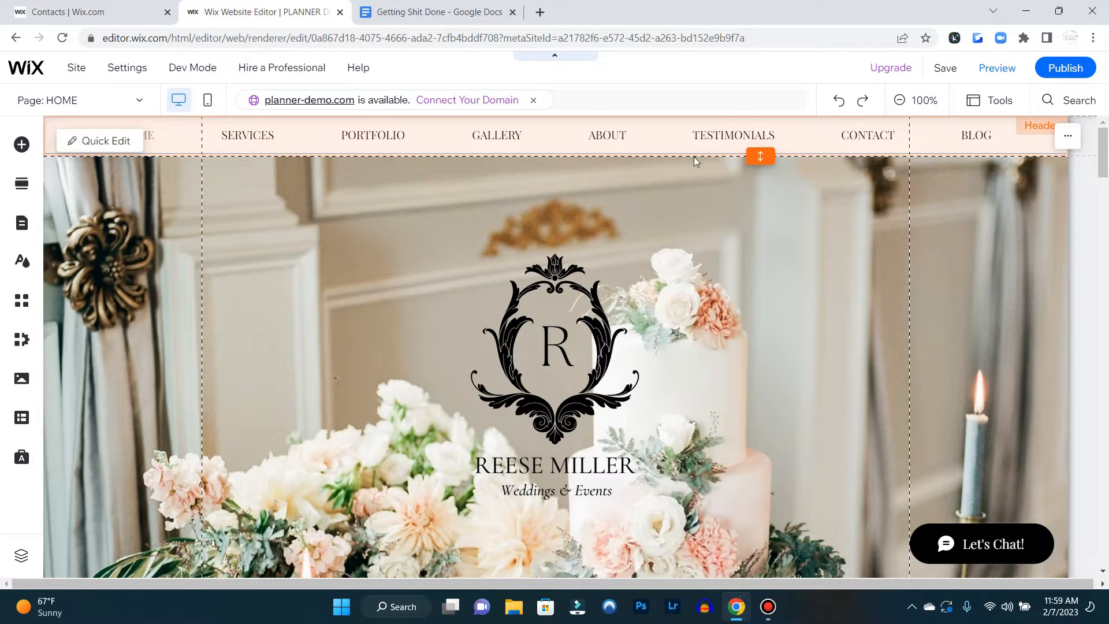
# Increase the header's height
pyautogui.moveTo(766, 152); pyautogui.dragTo(763, 224)
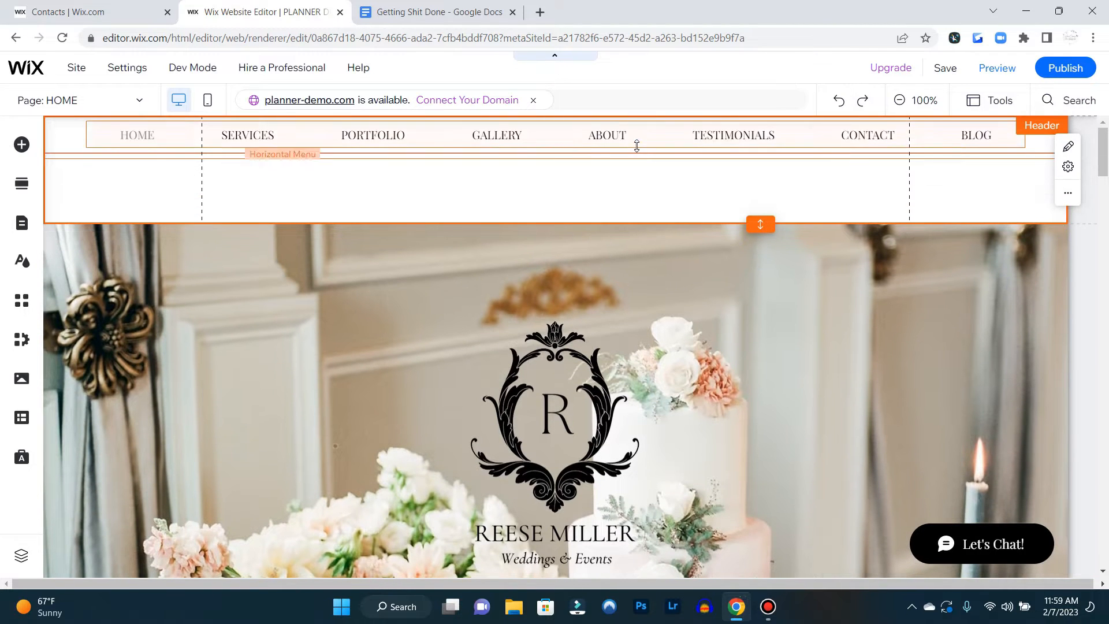
pyautogui.click(637, 148)
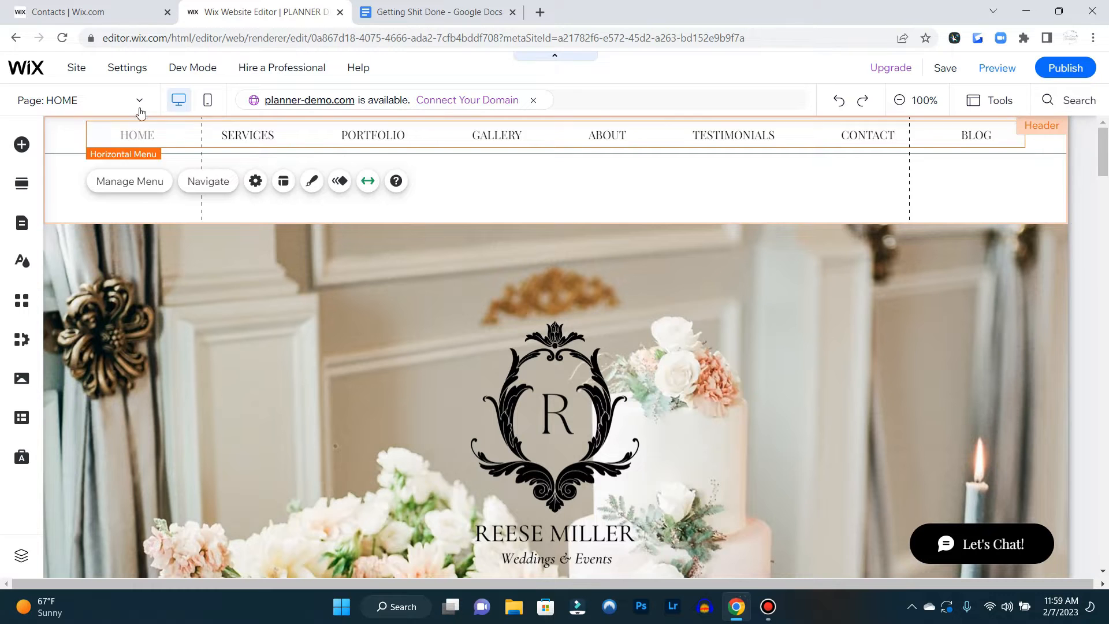
pyautogui.click(678, 178)
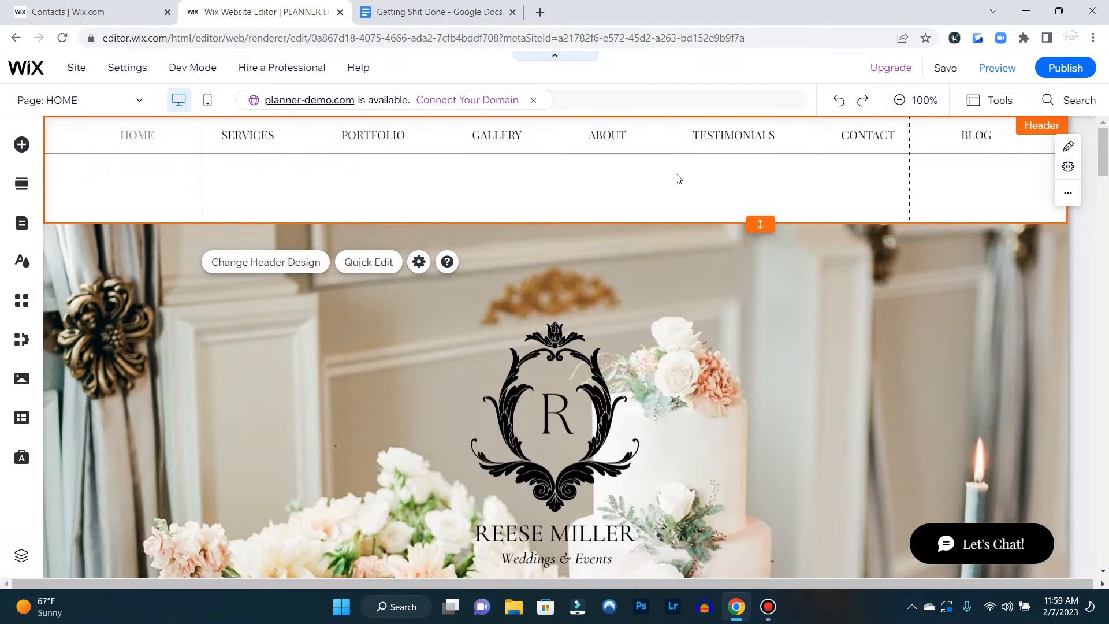
# Move the horizontal menu lower within the header
pyautogui.click(664, 134)
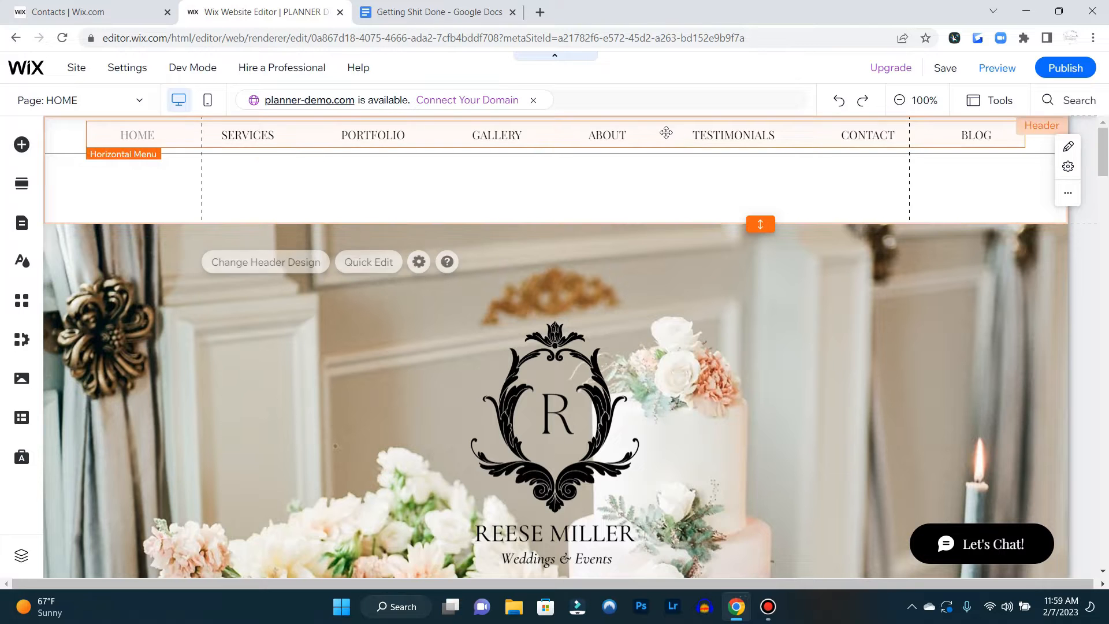
pyautogui.moveTo(664, 134); pyautogui.dragTo(664, 189)
# Delete the horizontal line in the header
pyautogui.click(664, 154)
pyautogui.rightClick(665, 153)
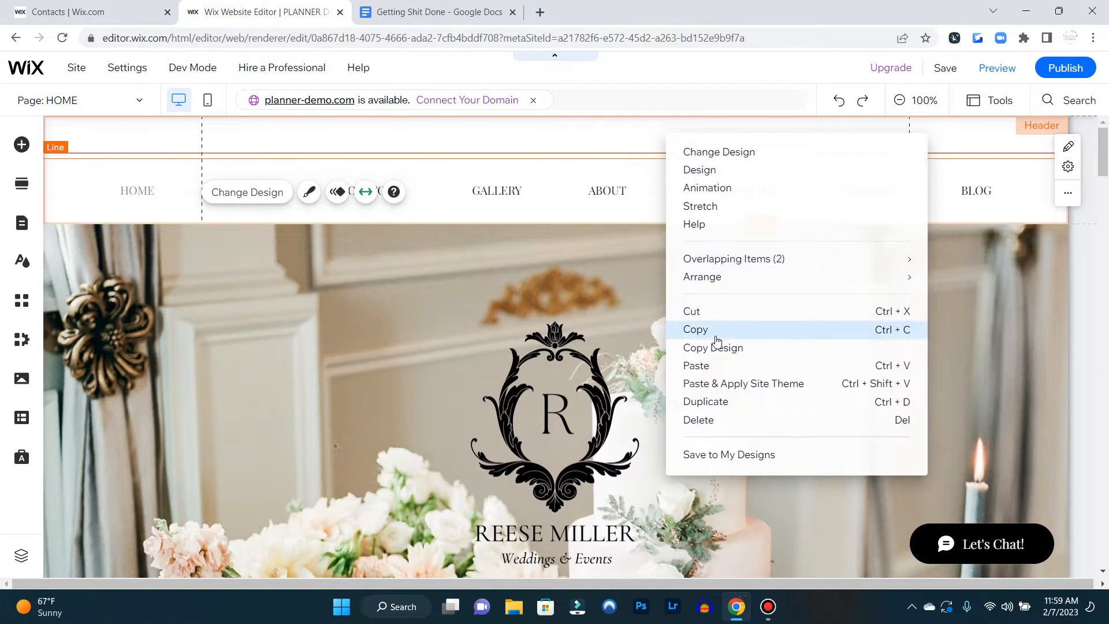
pyautogui.click(716, 420)
# Convert the horizontal menu into an advanced menu
pyautogui.click(570, 191)
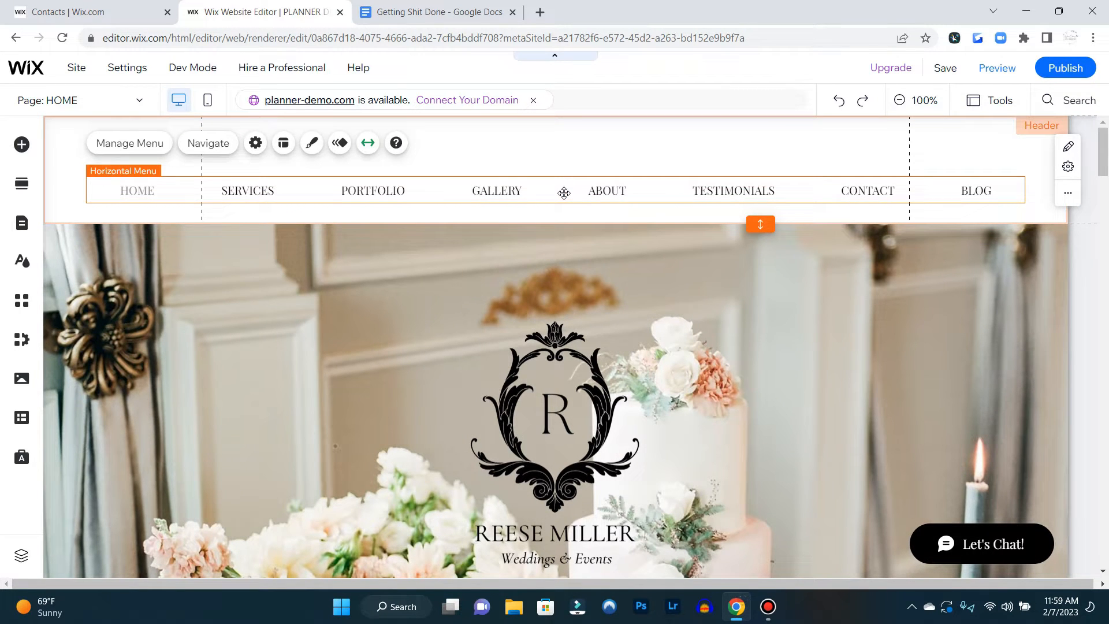
pyautogui.click(255, 144)
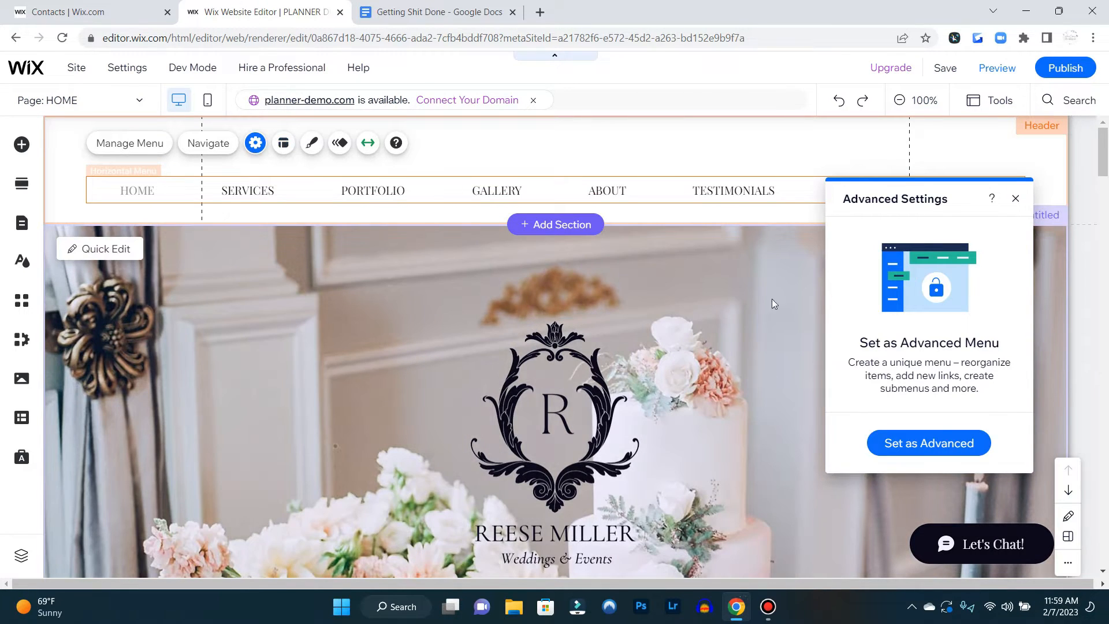
pyautogui.click(921, 445)
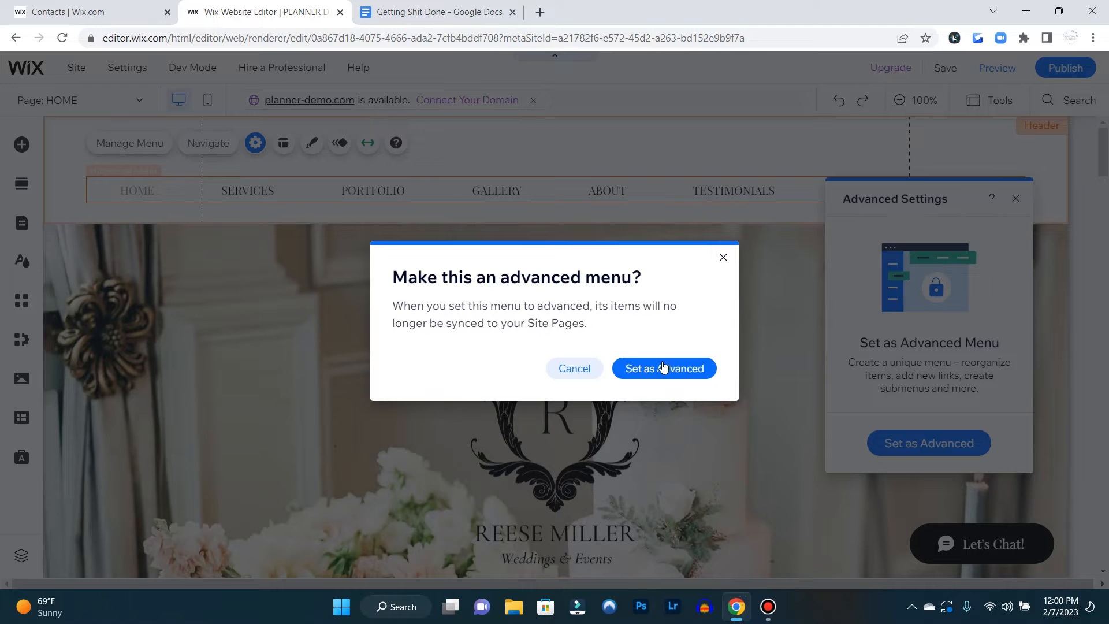
pyautogui.click(674, 370)
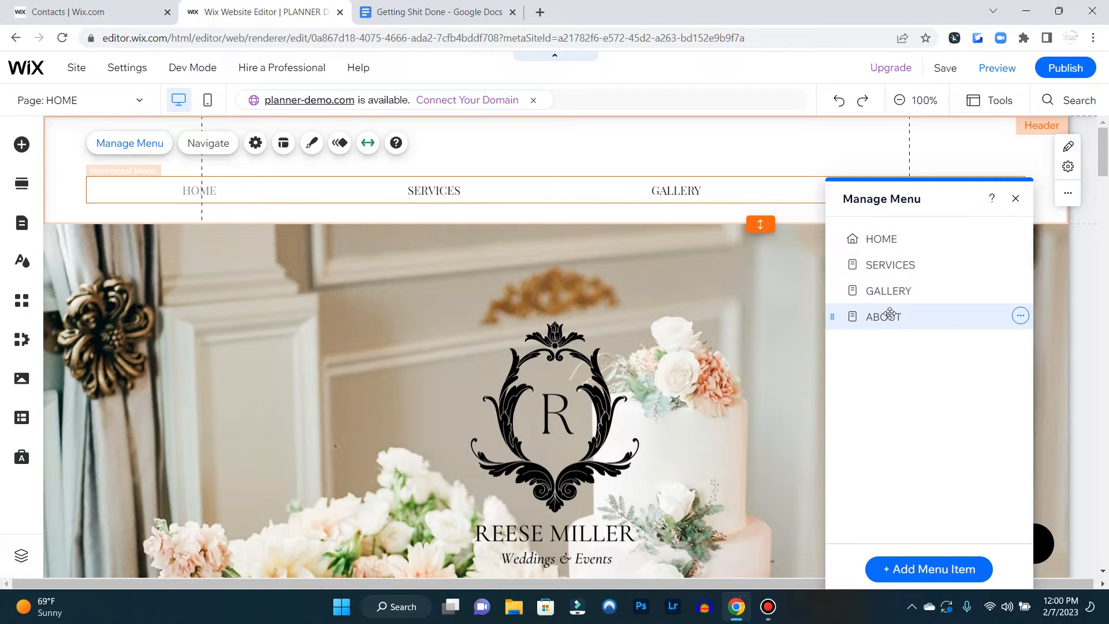
pyautogui.click(1016, 198)
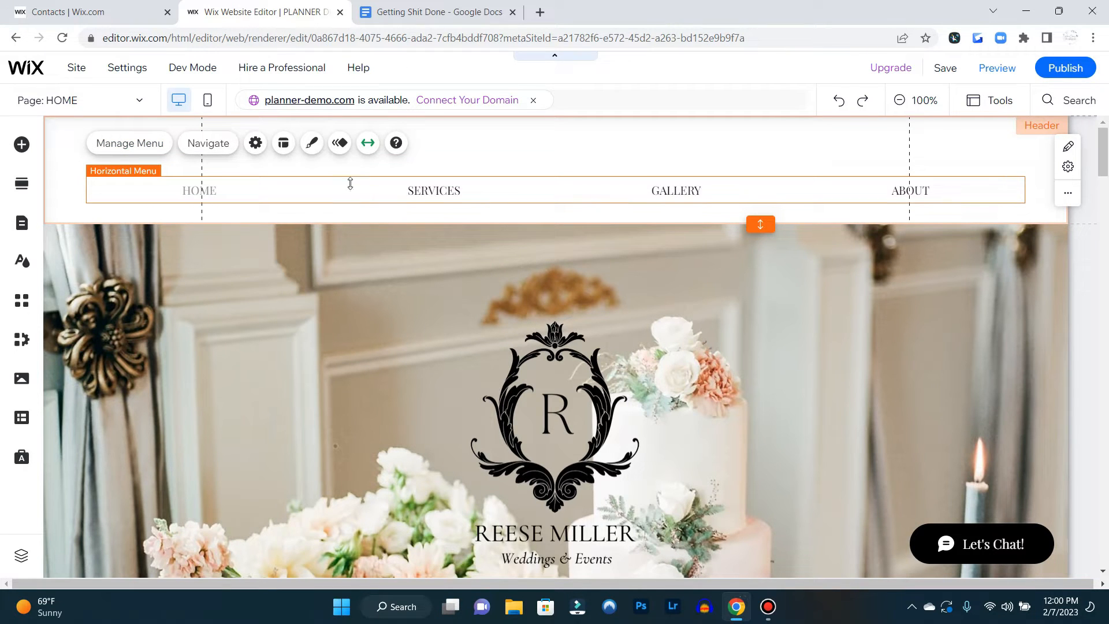
# Turn off full-width stretching for the menu and narrow it
pyautogui.click(367, 143)
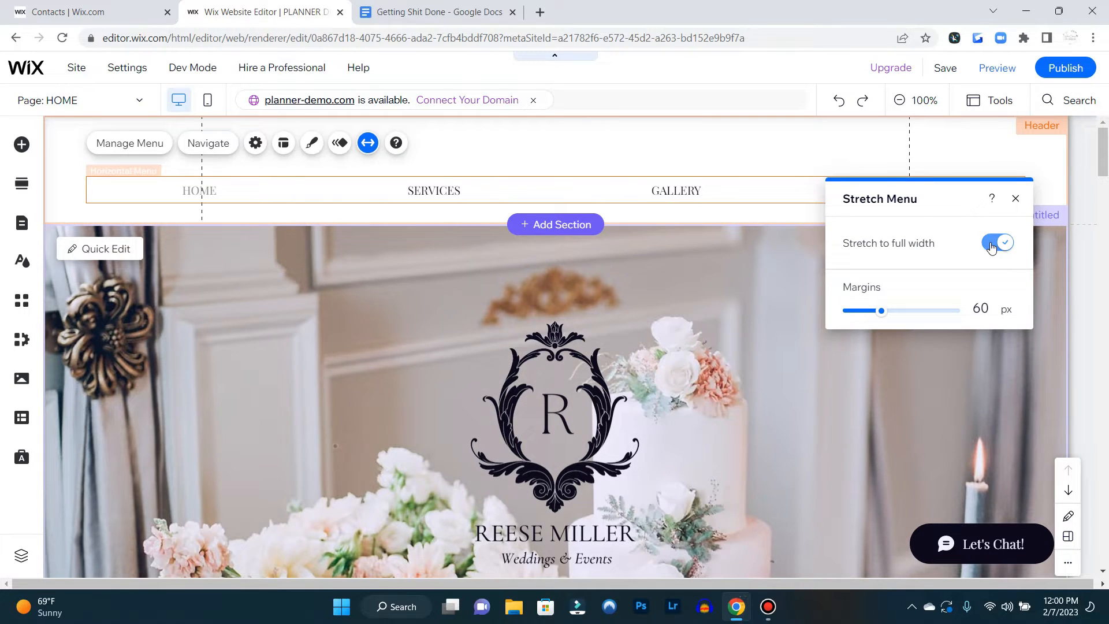
pyautogui.click(992, 245)
pyautogui.moveTo(736, 197); pyautogui.dragTo(609, 197)
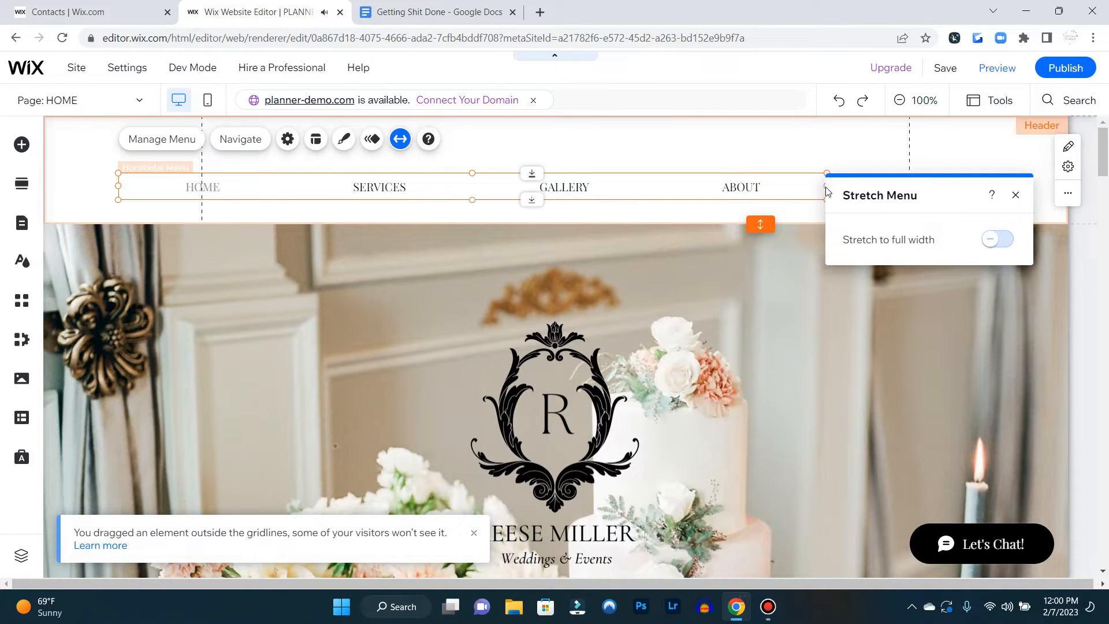
pyautogui.click(1015, 196)
# Resize the menu to fit the header's left side, raise it slightly, and copy it
pyautogui.moveTo(827, 187); pyautogui.dragTo(476, 189)
pyautogui.moveTo(265, 180); pyautogui.dragTo(266, 168)
pyautogui.rightClick(265, 169)
pyautogui.click(302, 366)
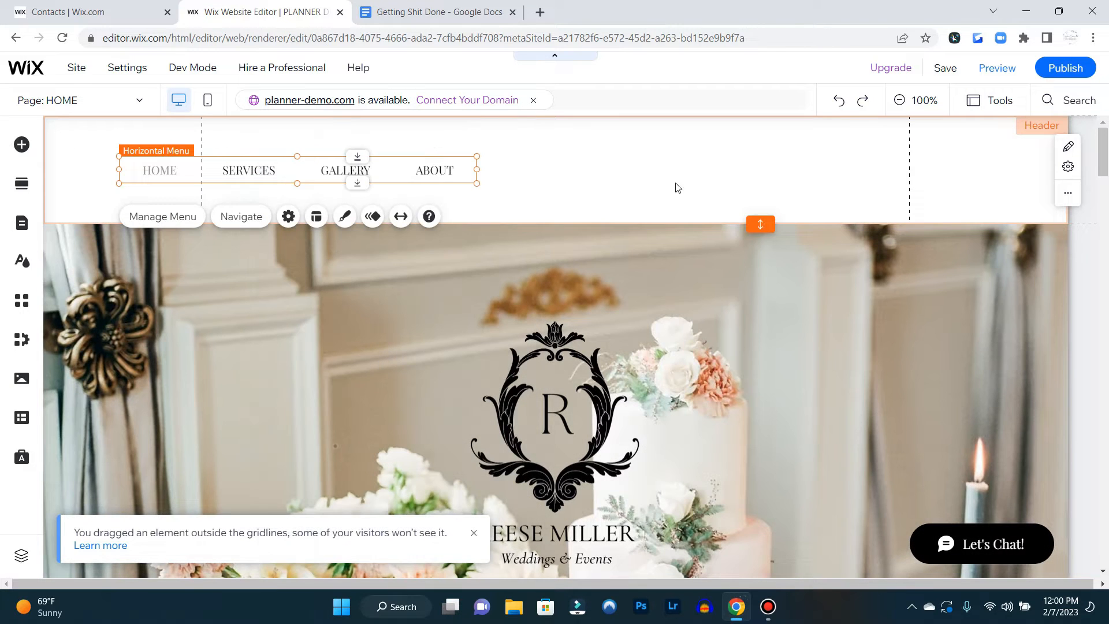
# Paste a copy of the menu into the header and place it on the right side
pyautogui.rightClick(712, 173)
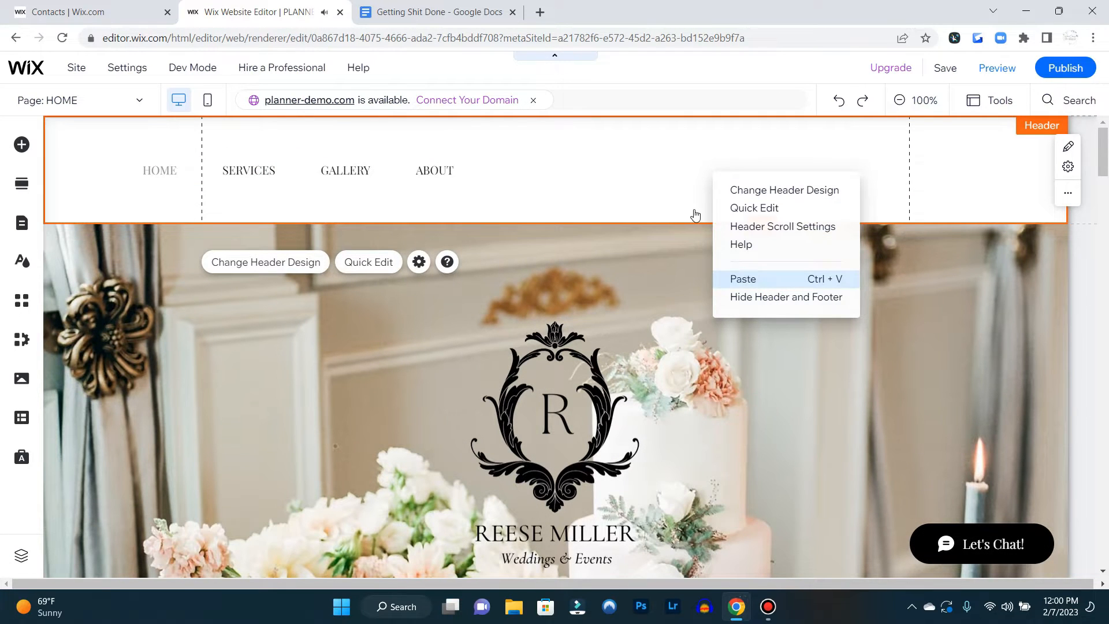
pyautogui.click(743, 279)
pyautogui.moveTo(843, 185); pyautogui.dragTo(755, 173)
# Shrink the Reese Miller logo image in the hero section
pyautogui.click(588, 393)
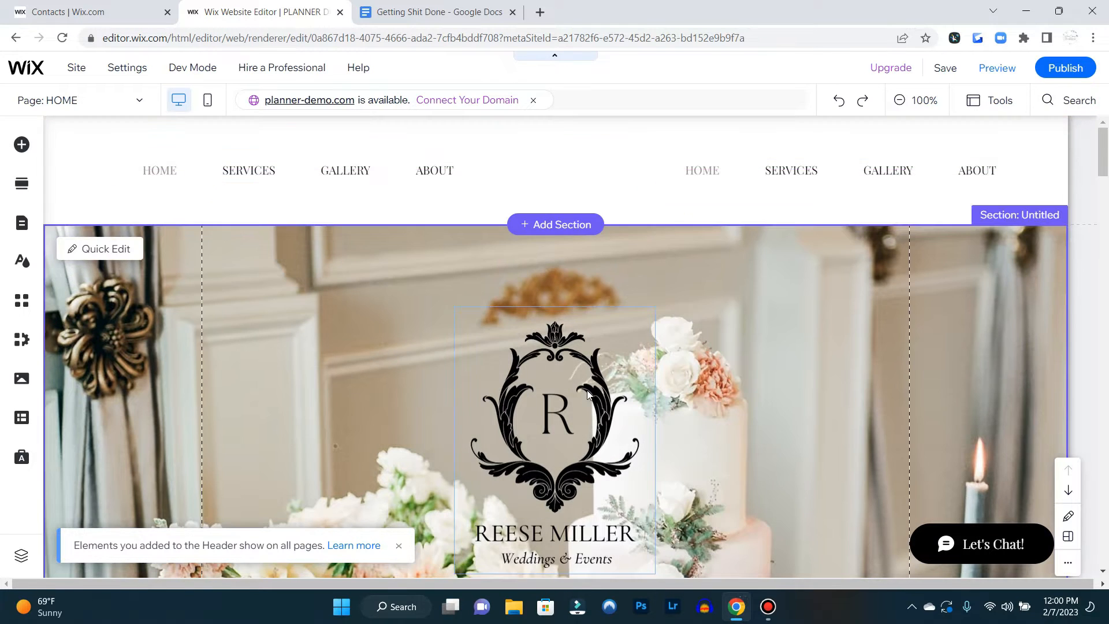
pyautogui.click(637, 334)
pyautogui.click(570, 435)
pyautogui.click(553, 473)
pyautogui.scroll(-1, 659, 504)
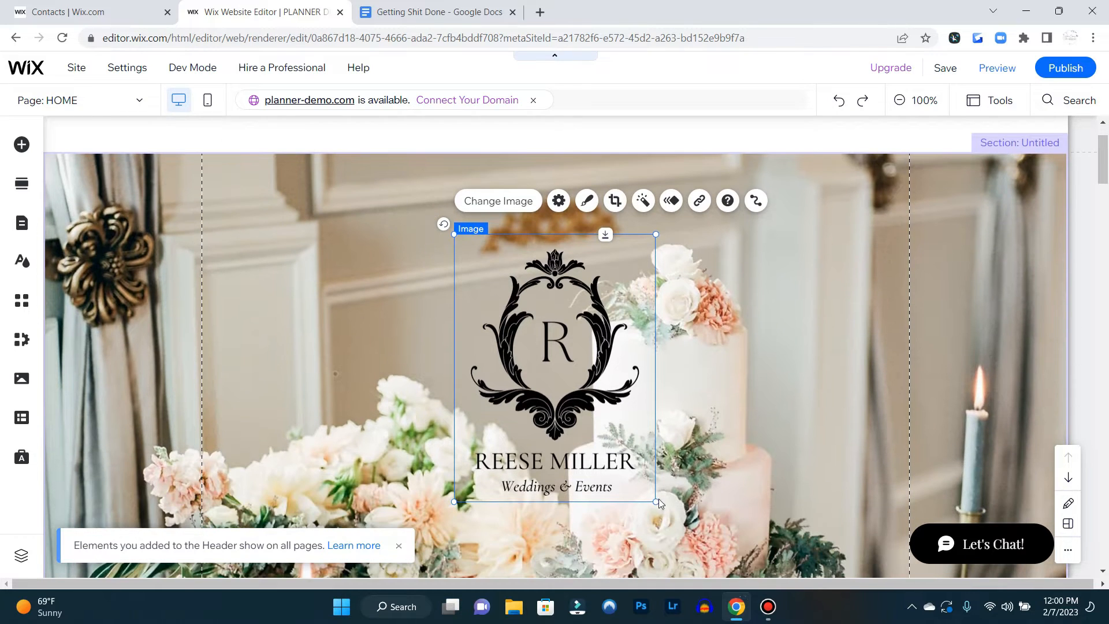
pyautogui.moveTo(656, 502); pyautogui.dragTo(556, 362)
# Extend the header's height a bit further
pyautogui.scroll(1, 714, 349)
pyautogui.click(631, 209)
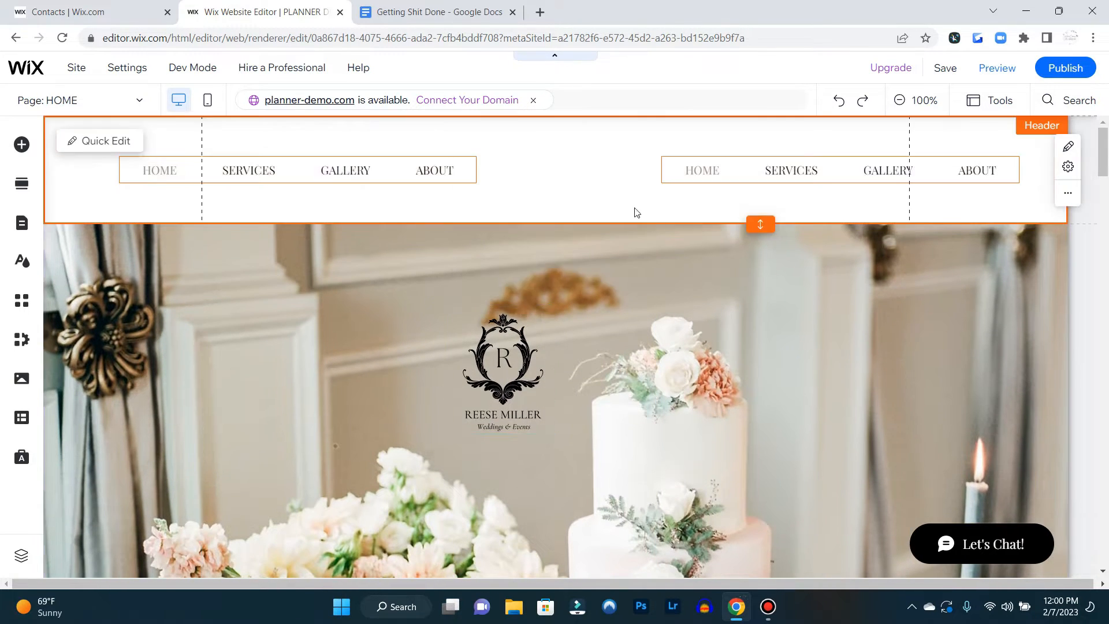
pyautogui.moveTo(761, 226); pyautogui.dragTo(760, 256)
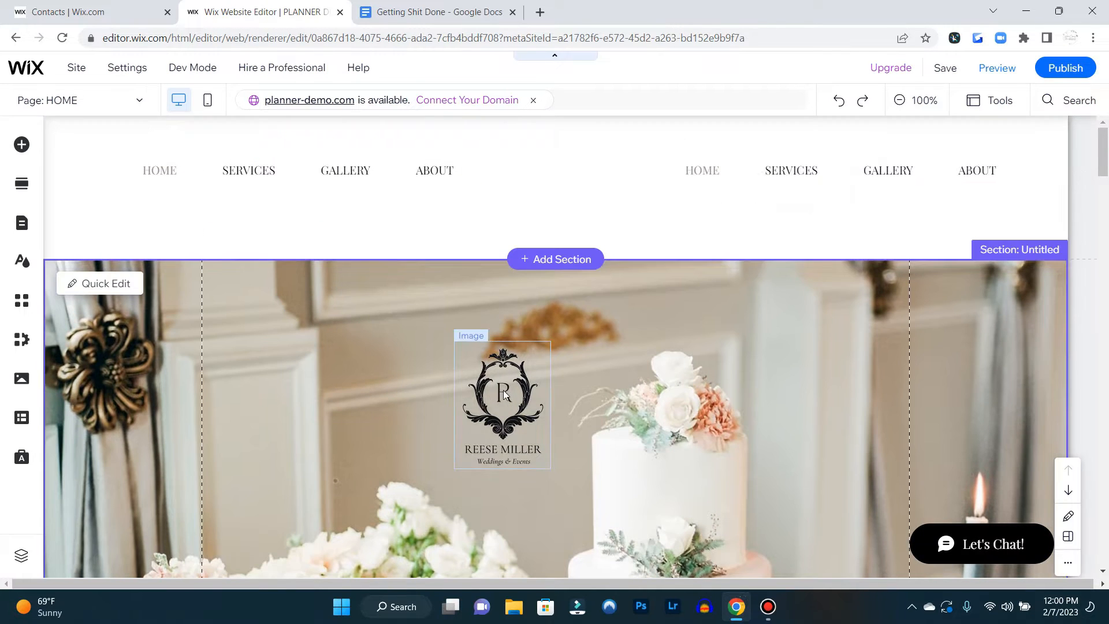
# Move the logo image into the header's centre between the two menus
pyautogui.click(504, 393)
pyautogui.moveTo(504, 390); pyautogui.dragTo(555, 175)
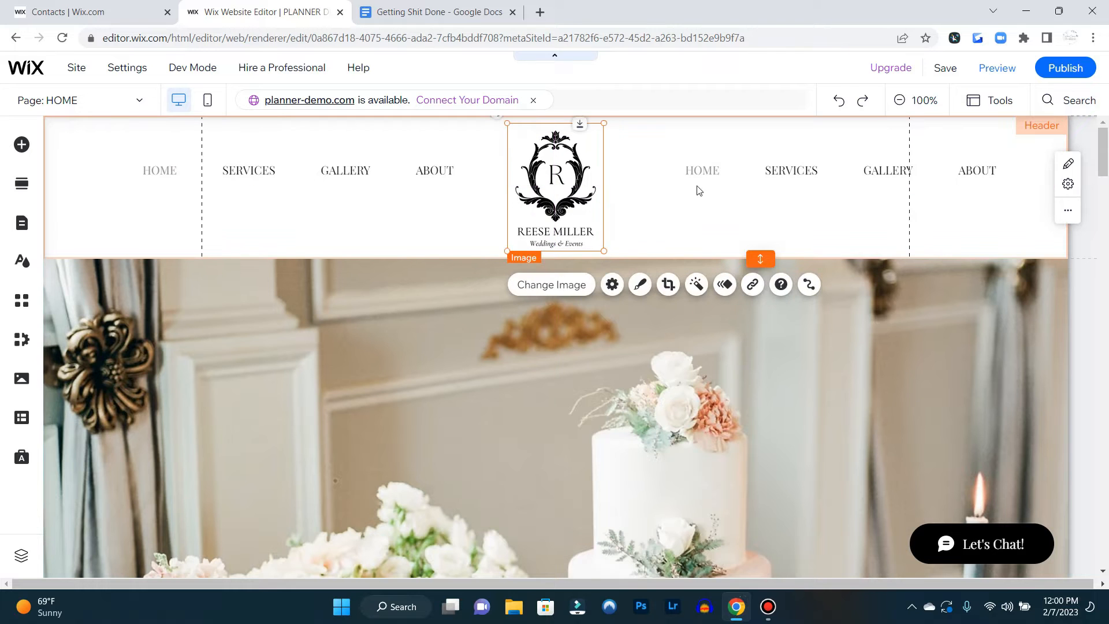
# Open the right-hand menu's management panel and review the add-menu-item options
pyautogui.click(720, 170)
pyautogui.moveTo(720, 170); pyautogui.dragTo(715, 173)
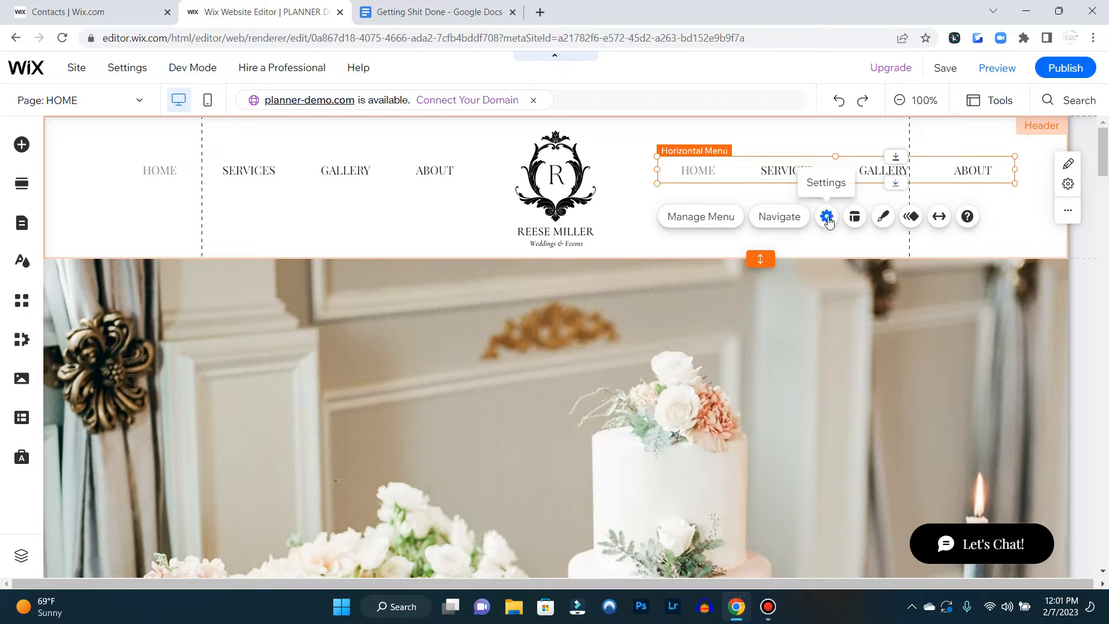
pyautogui.click(718, 227)
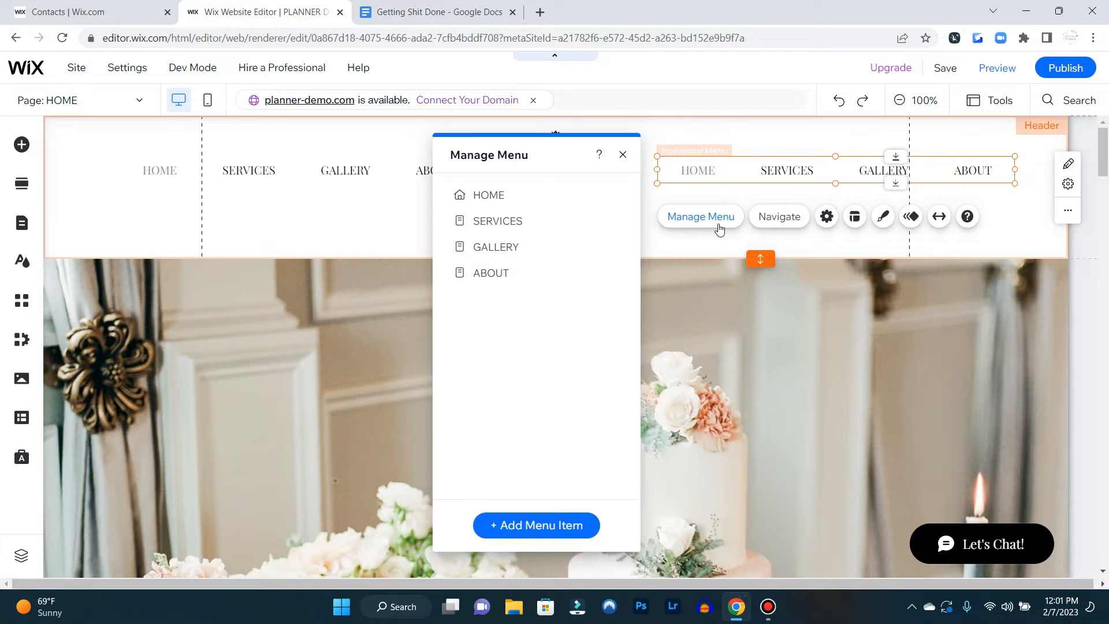
pyautogui.click(532, 527)
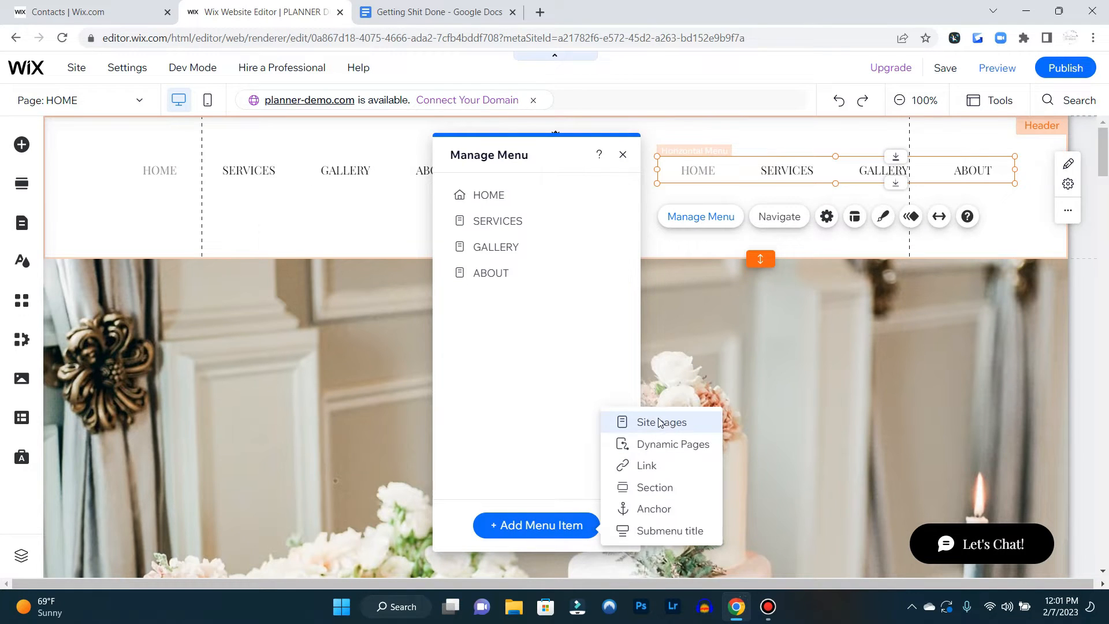
pyautogui.click(661, 422)
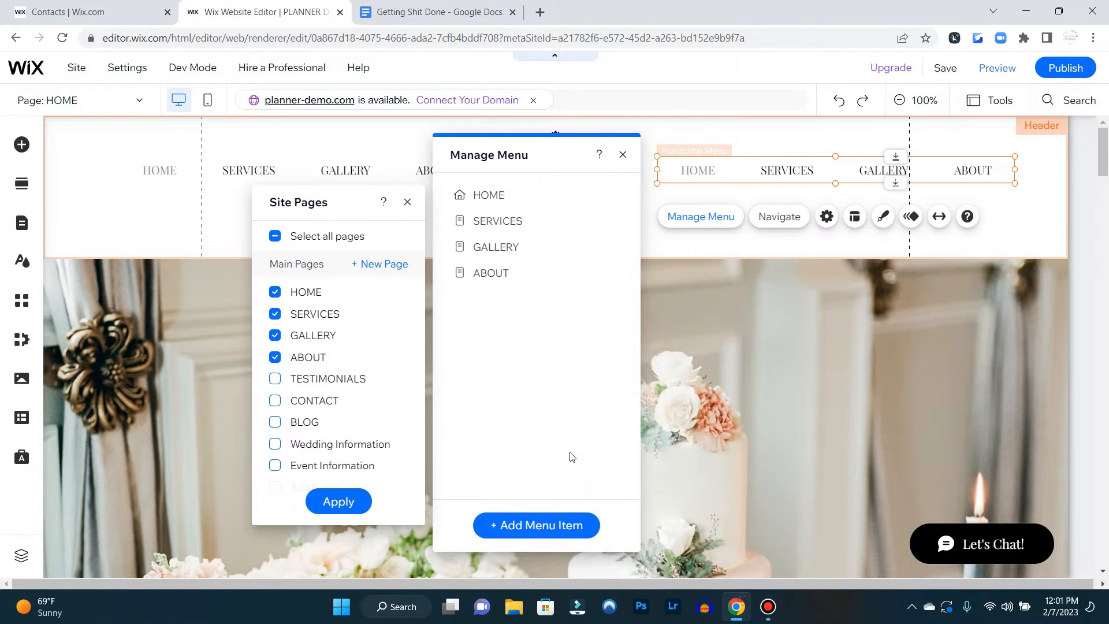
pyautogui.click(407, 203)
pyautogui.click(559, 526)
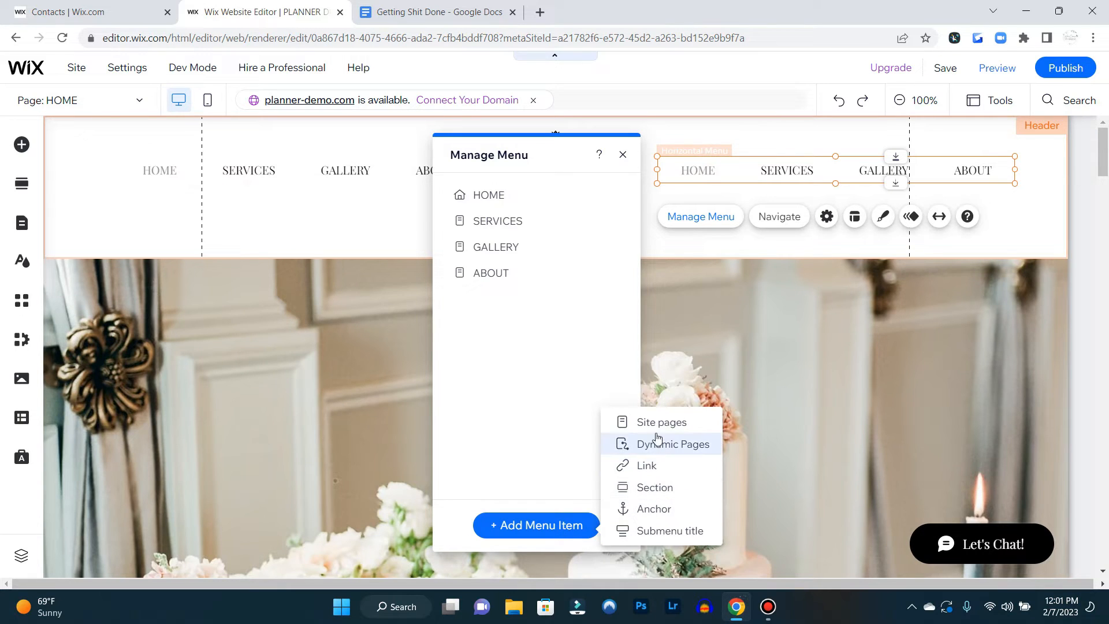
pyautogui.click(528, 528)
pyautogui.click(543, 528)
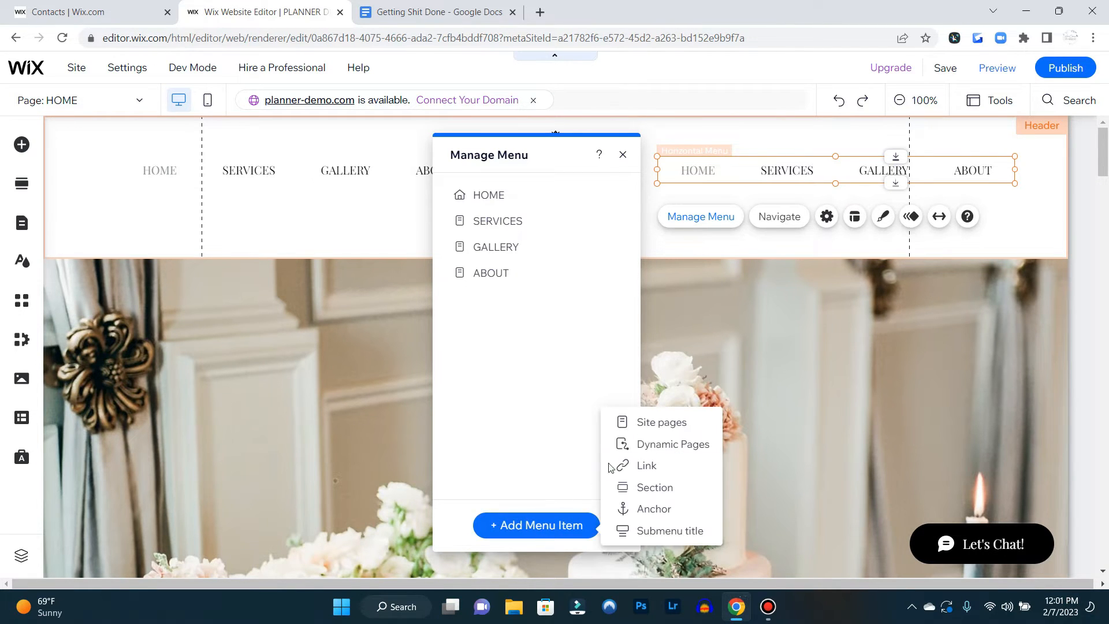
# Set the right-hand menu to show only TESTIMONIALS, CONTACT and BLOG pages
pyautogui.click(668, 423)
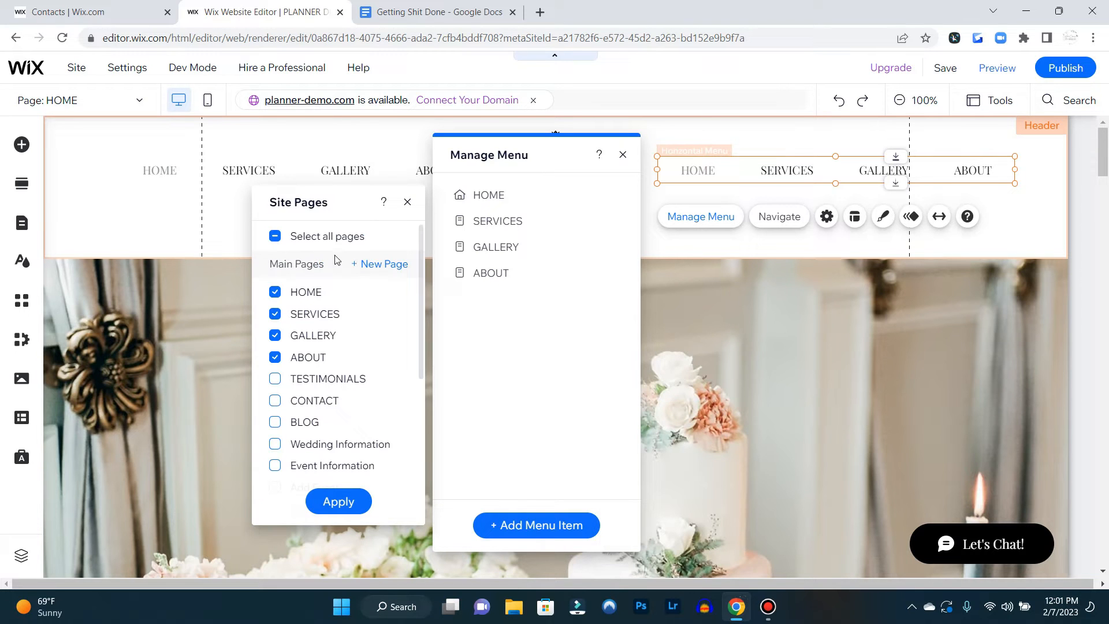
pyautogui.click(275, 294)
pyautogui.click(275, 315)
pyautogui.click(275, 335)
pyautogui.click(275, 357)
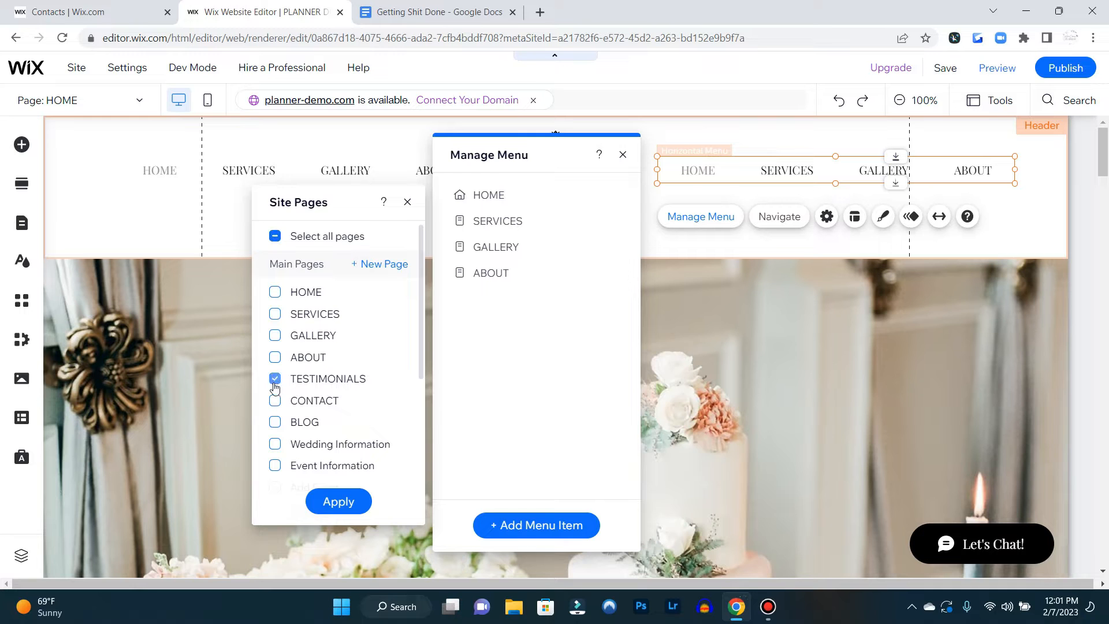
pyautogui.click(275, 400)
pyautogui.click(275, 422)
pyautogui.scroll(-4, 396, 389)
pyautogui.scroll(-1, 390, 394)
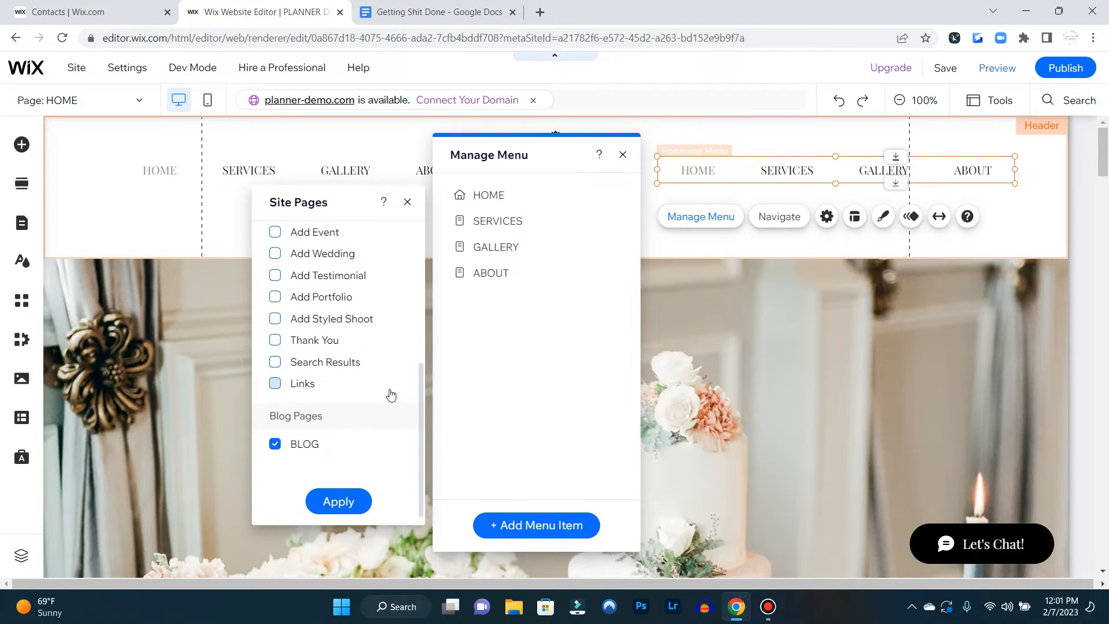
pyautogui.scroll(5, 388, 392)
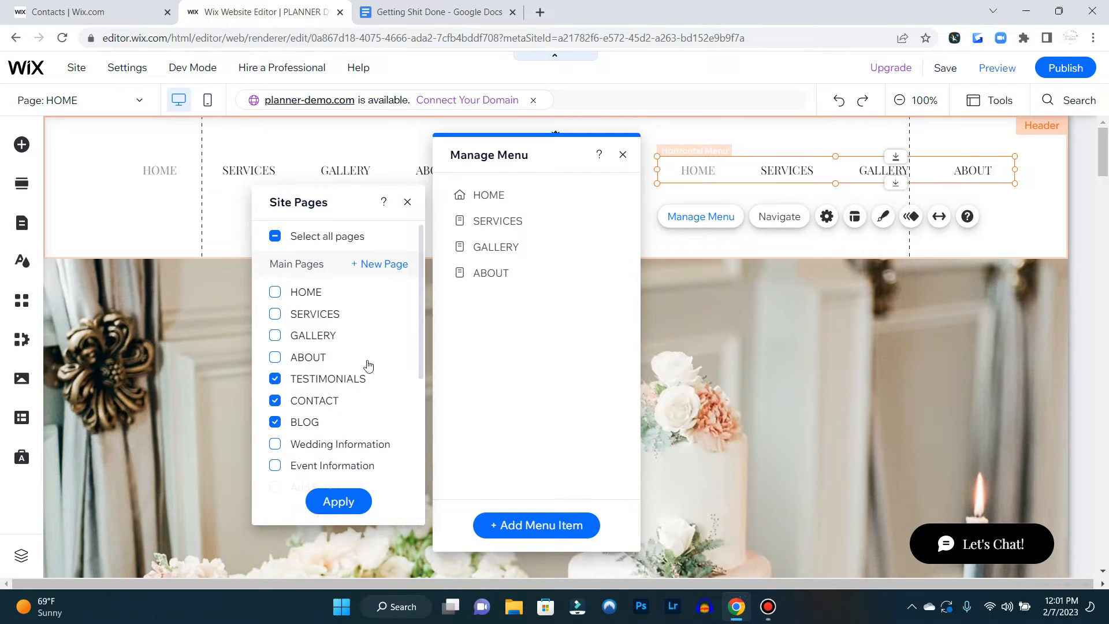
pyautogui.click(344, 503)
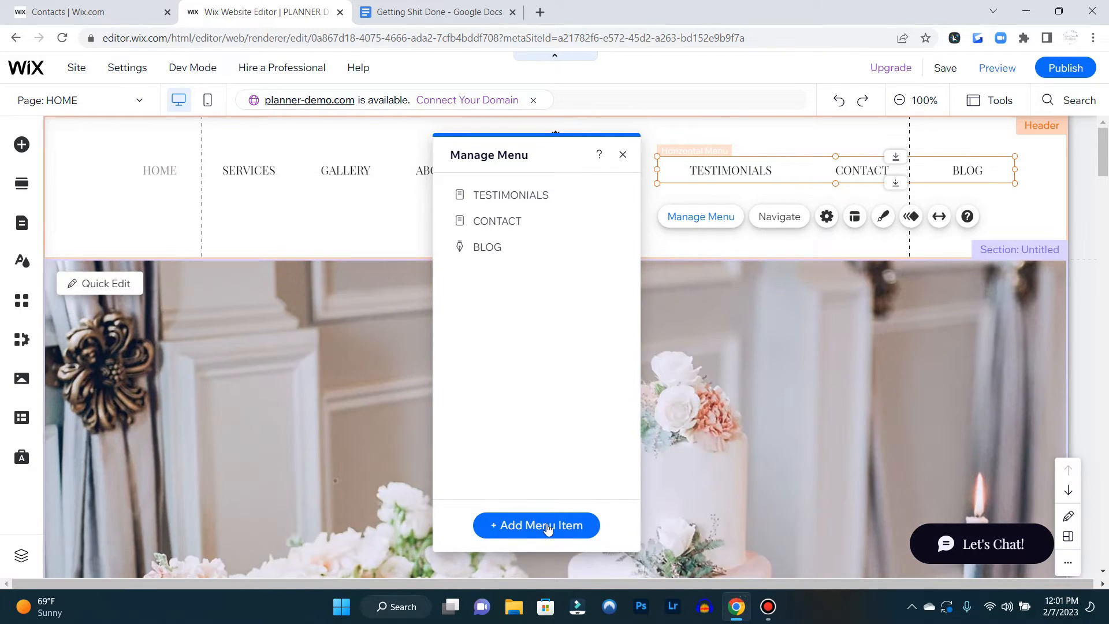
# Add a menu item linking to the Portfolio (All) (Dynamic) page and name it PORTFOLIO
pyautogui.click(547, 524)
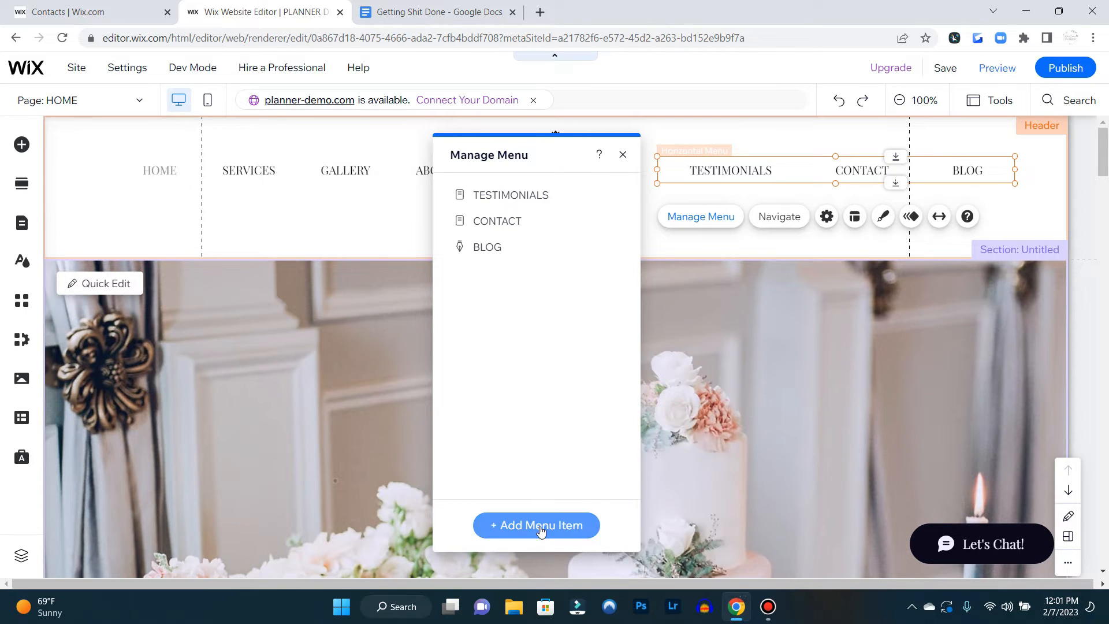
pyautogui.click(539, 526)
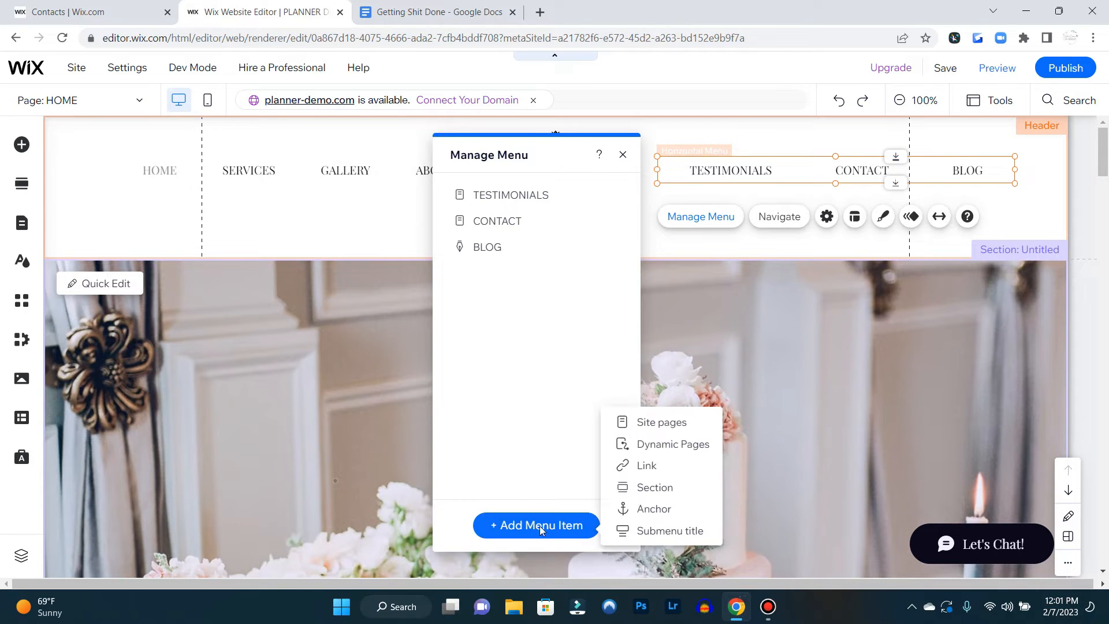
pyautogui.click(645, 465)
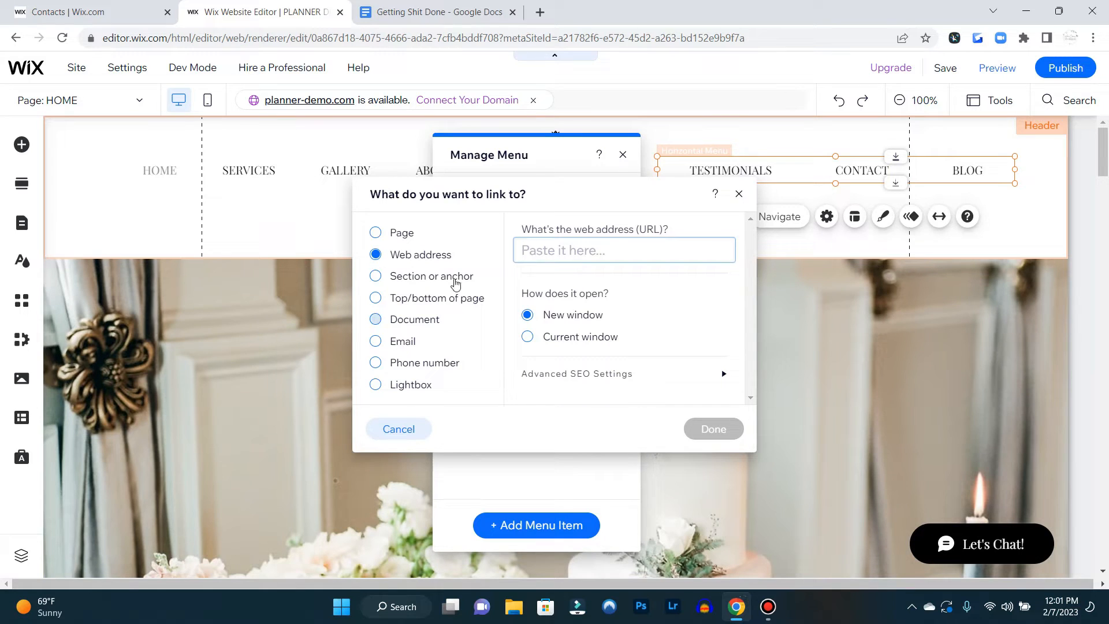
pyautogui.click(417, 237)
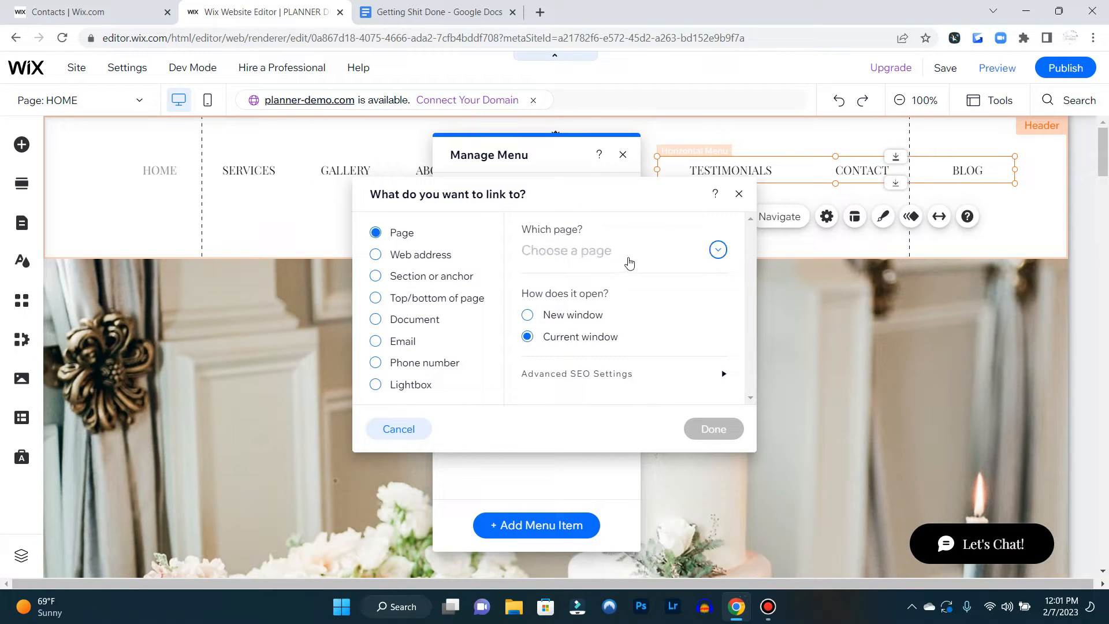
pyautogui.click(628, 258)
pyautogui.scroll(-3, 667, 323)
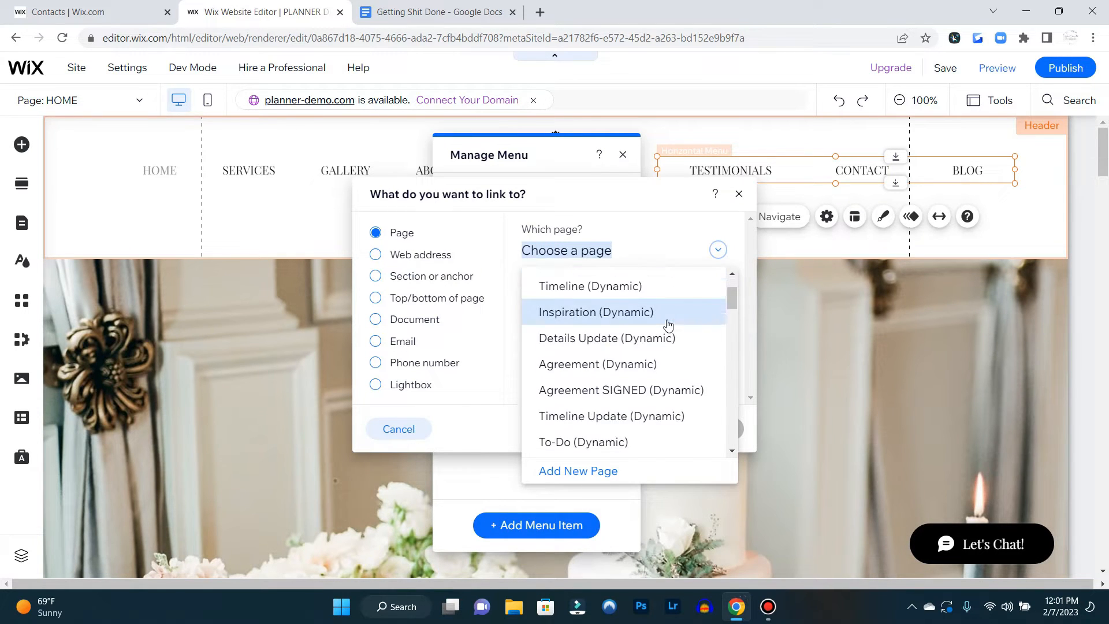
pyautogui.scroll(-5, 668, 327)
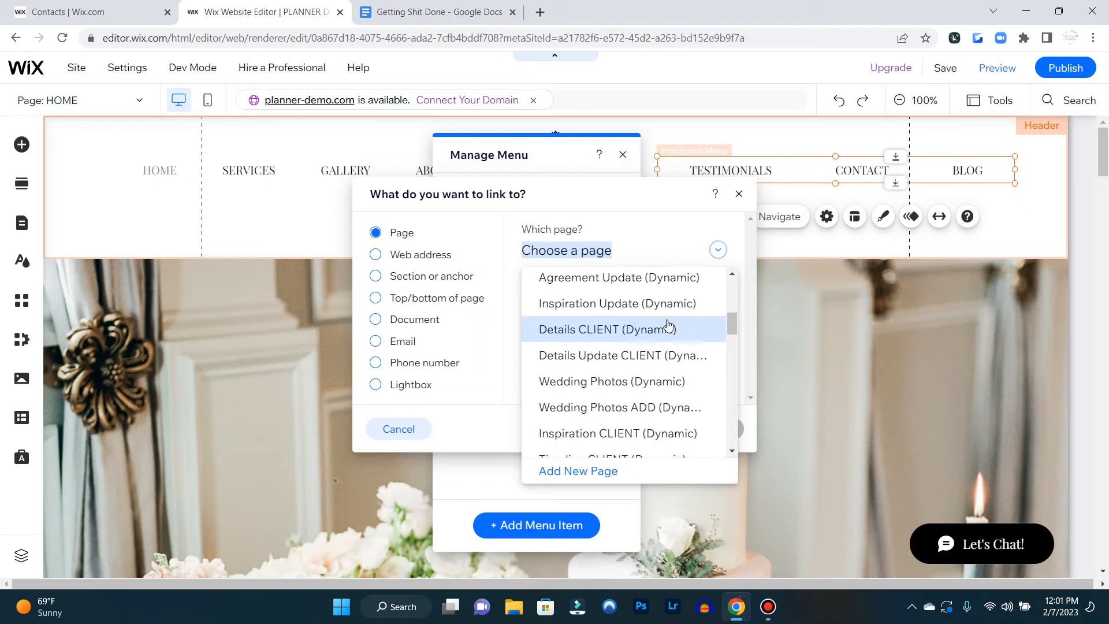
pyautogui.scroll(-3, 668, 325)
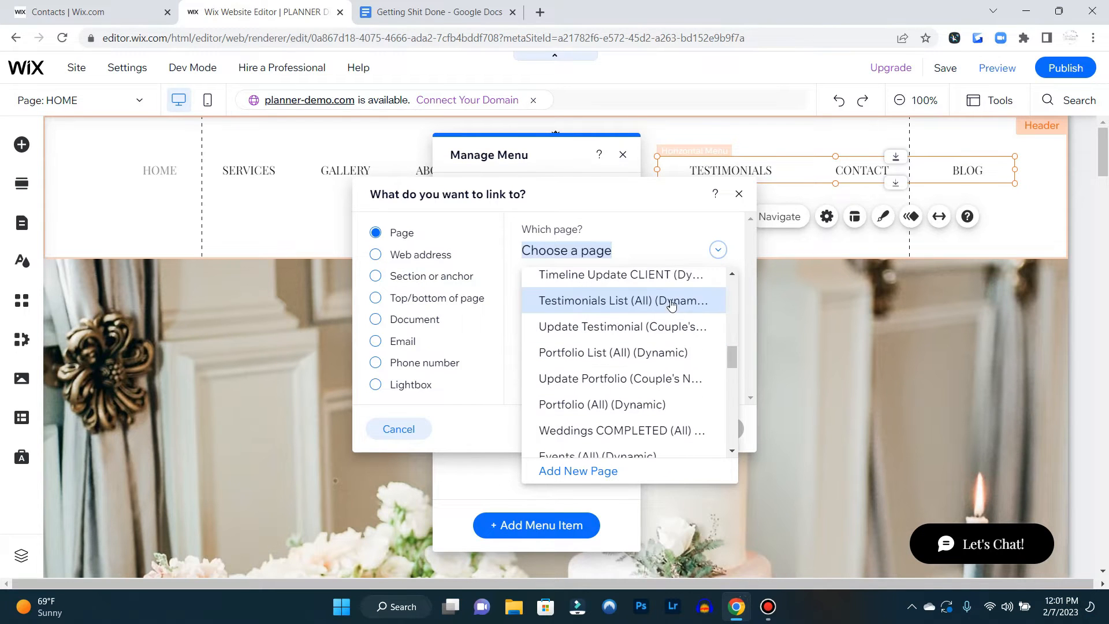
pyautogui.click(636, 400)
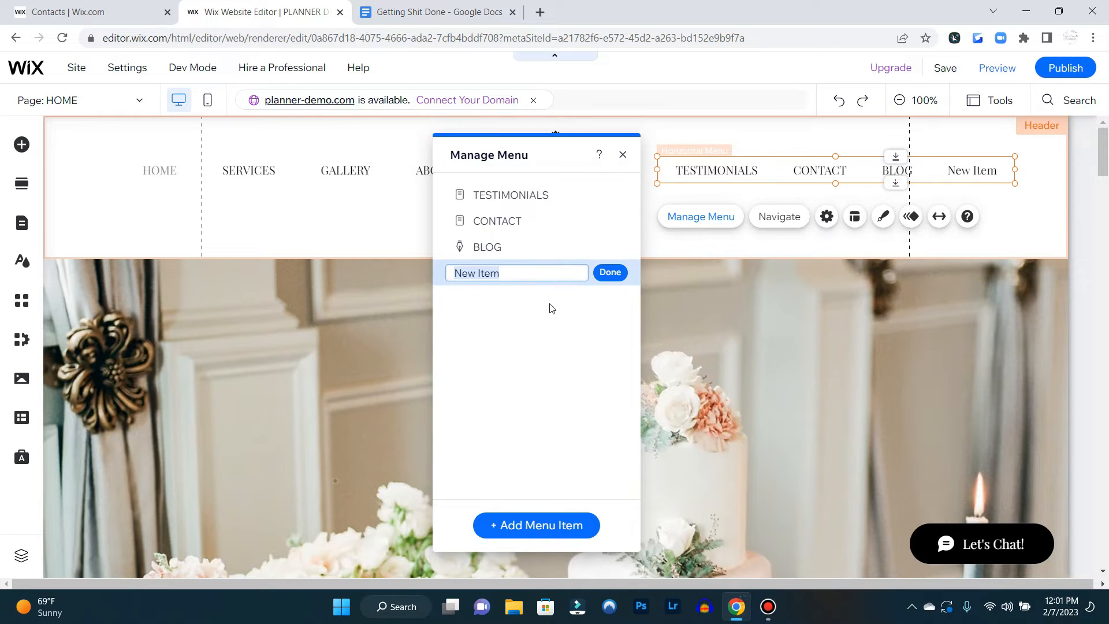
pyautogui.write('PORTFOLIO')
pyautogui.click(605, 271)
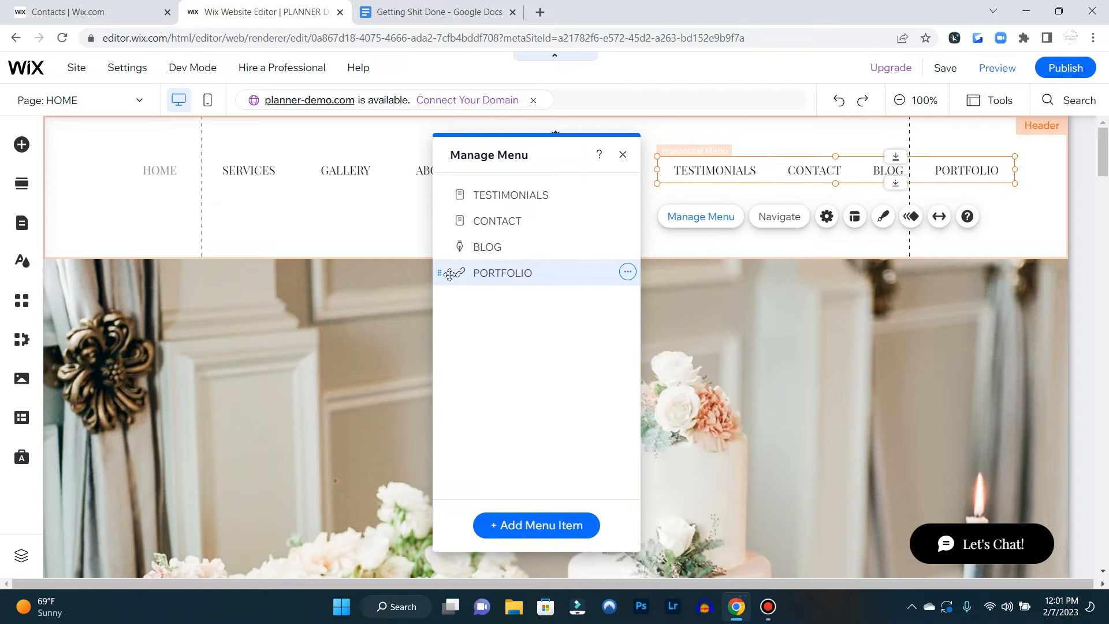
# Move PORTFOLIO to the top of the right-hand menu as a top-level item and close the menu manager
pyautogui.moveTo(446, 276); pyautogui.dragTo(471, 186)
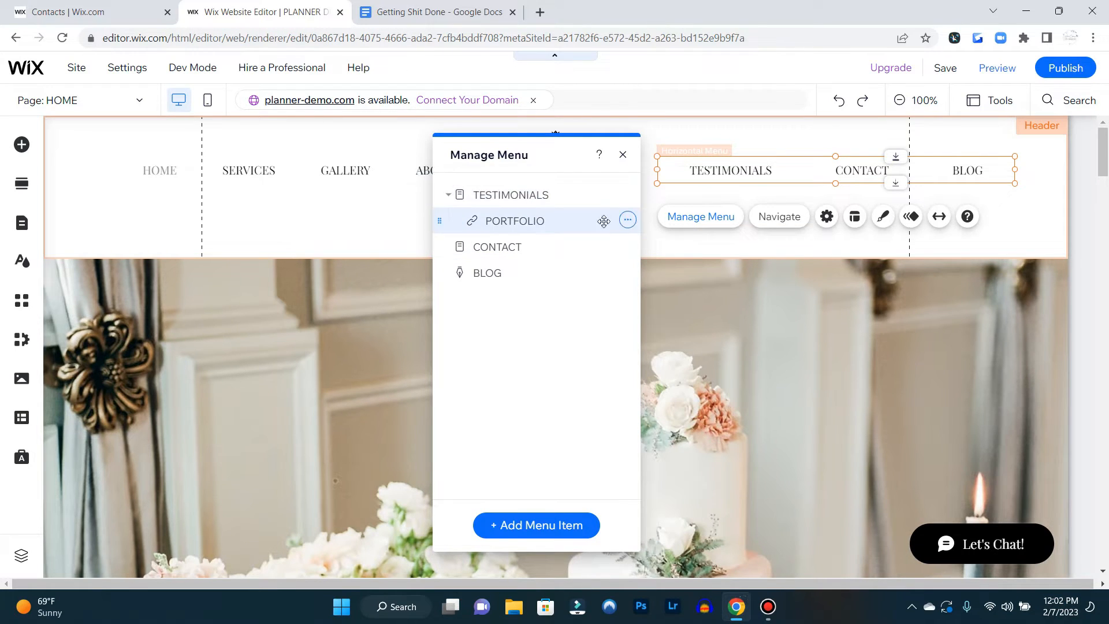
pyautogui.click(627, 219)
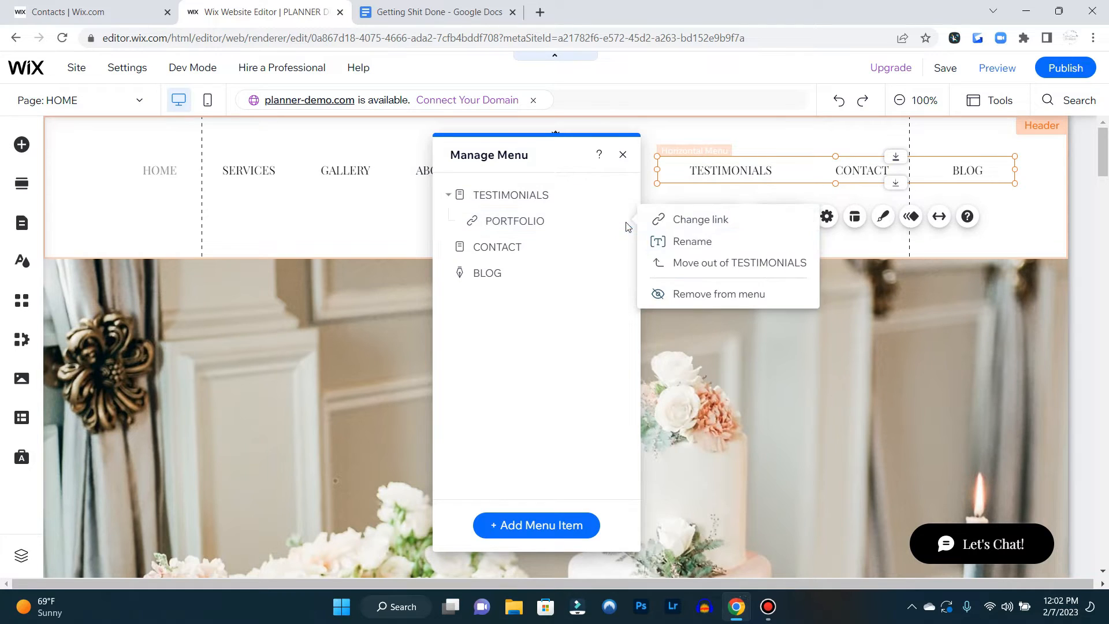
pyautogui.click(716, 267)
pyautogui.moveTo(532, 202); pyautogui.dragTo(530, 230)
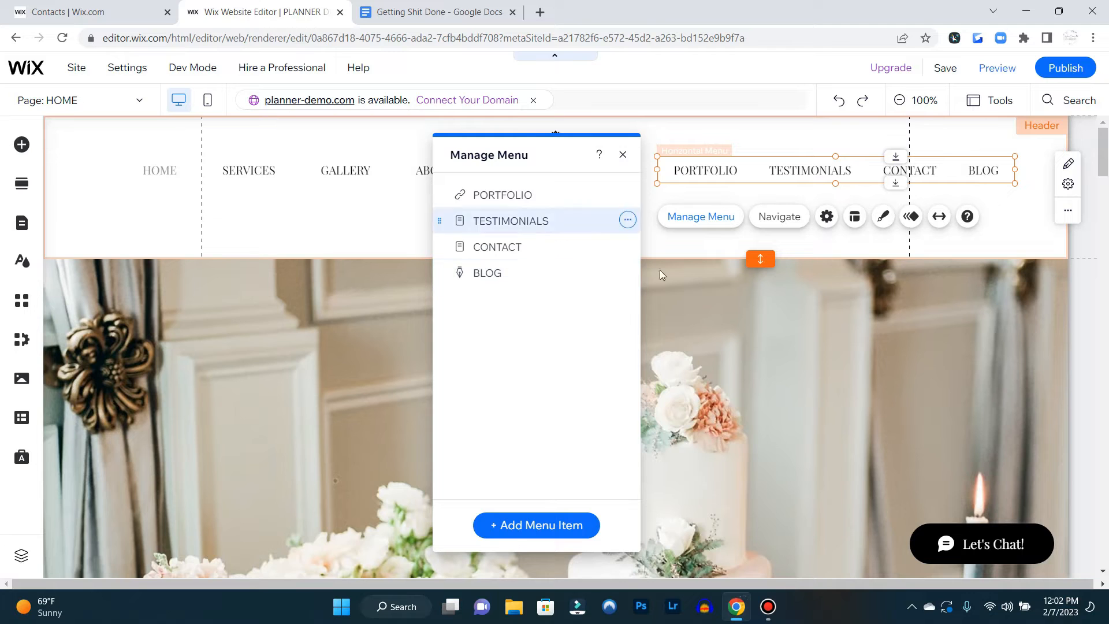
pyautogui.click(623, 155)
# Preview the site to check the split header navigation and return to the editor
pyautogui.moveTo(770, 168); pyautogui.dragTo(769, 168)
pyautogui.scroll(-2, 733, 344)
pyautogui.scroll(2, 733, 345)
pyautogui.click(997, 67)
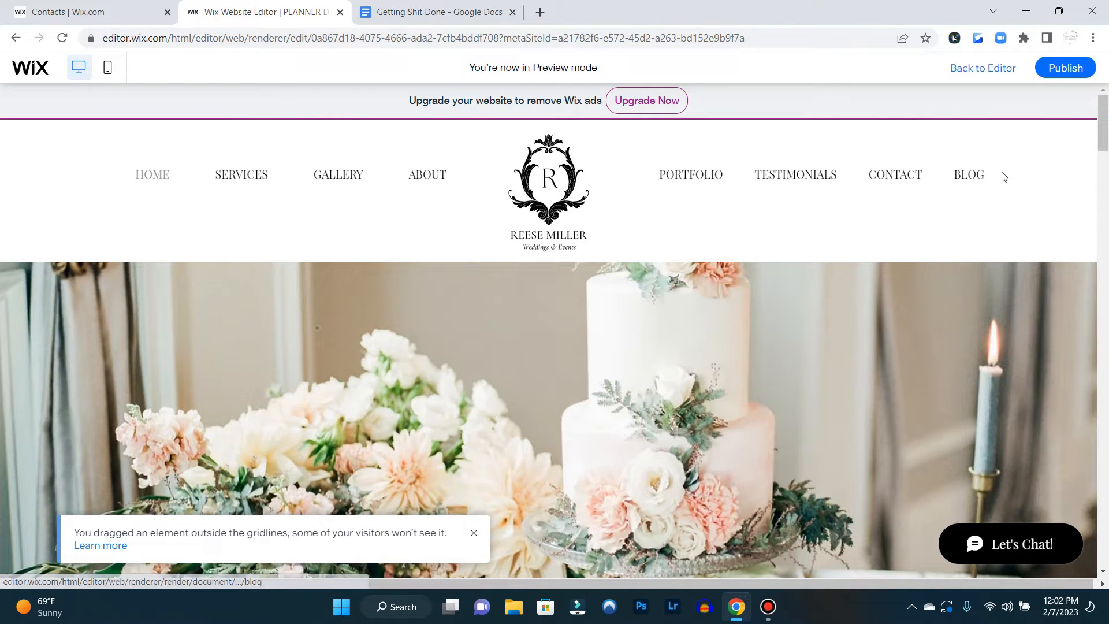
pyautogui.scroll(-5, 816, 302)
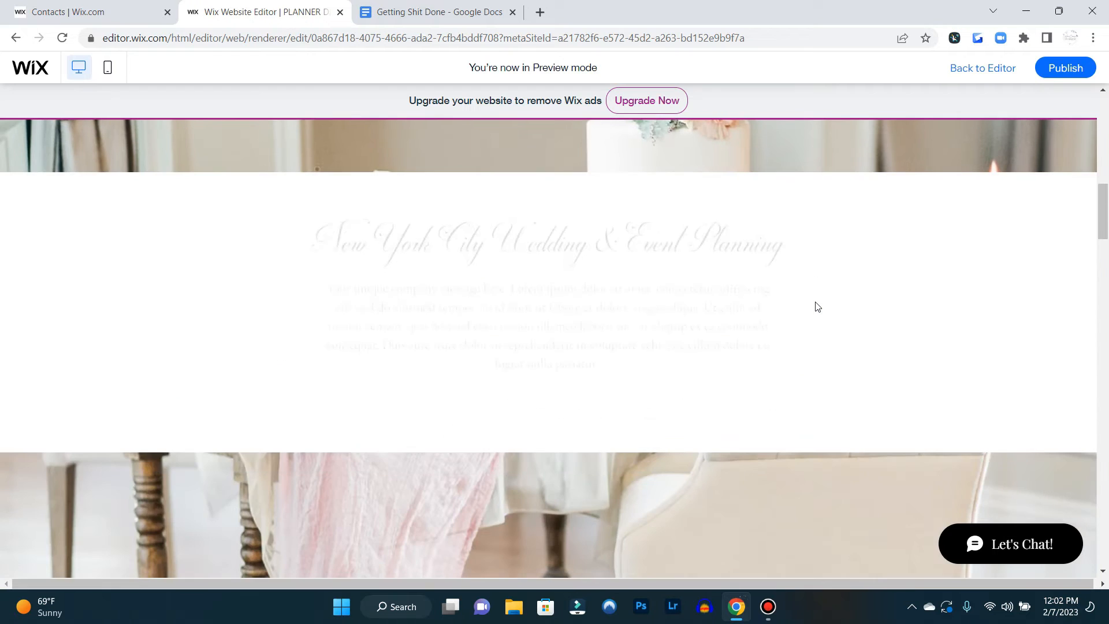
pyautogui.scroll(5, 816, 304)
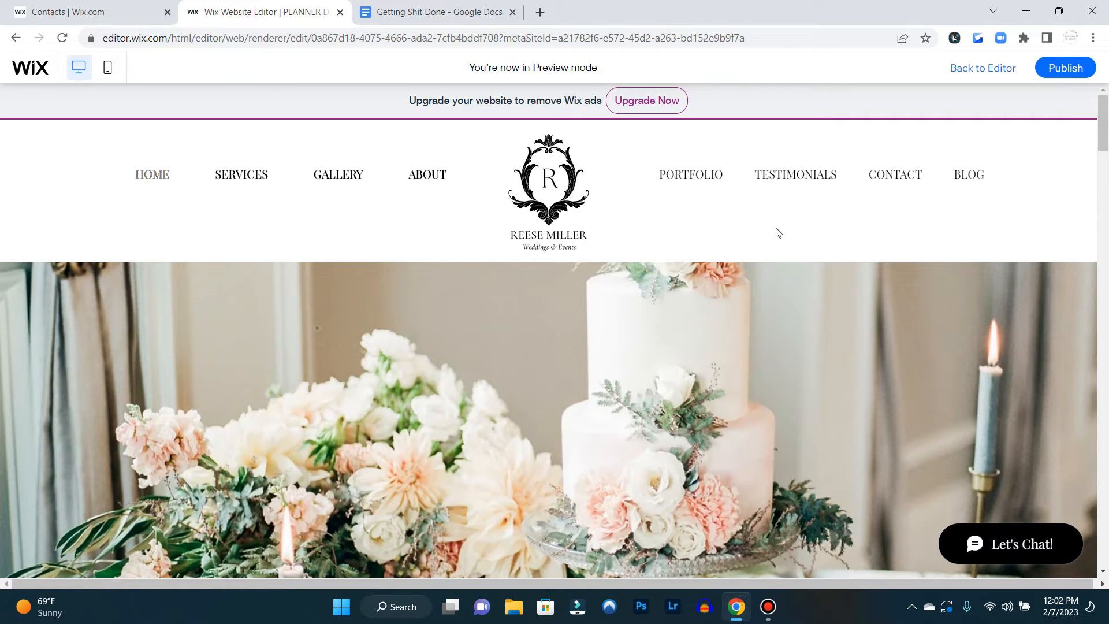
pyautogui.click(1002, 68)
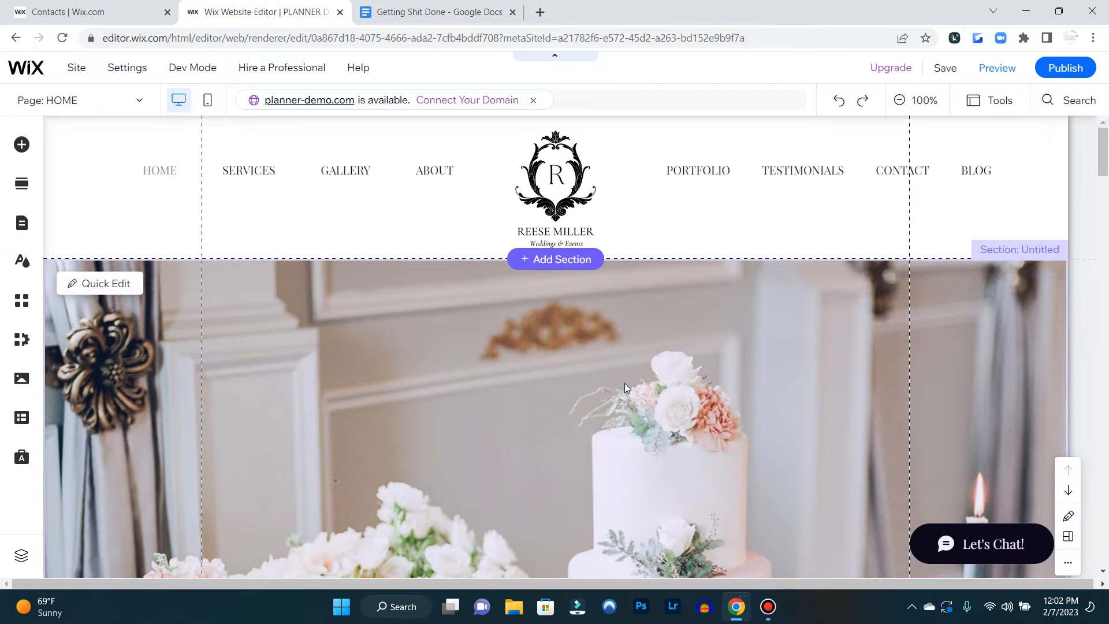
# Scroll through the home page sections in the editor and preview to review their designs
pyautogui.scroll(-8, 644, 349)
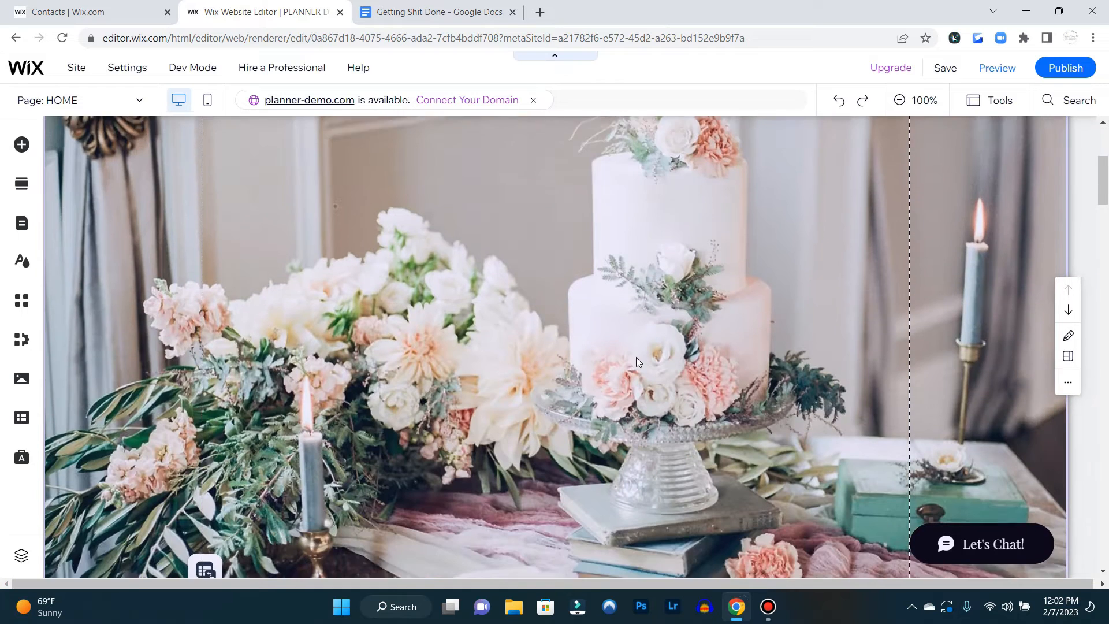
pyautogui.scroll(-8, 667, 348)
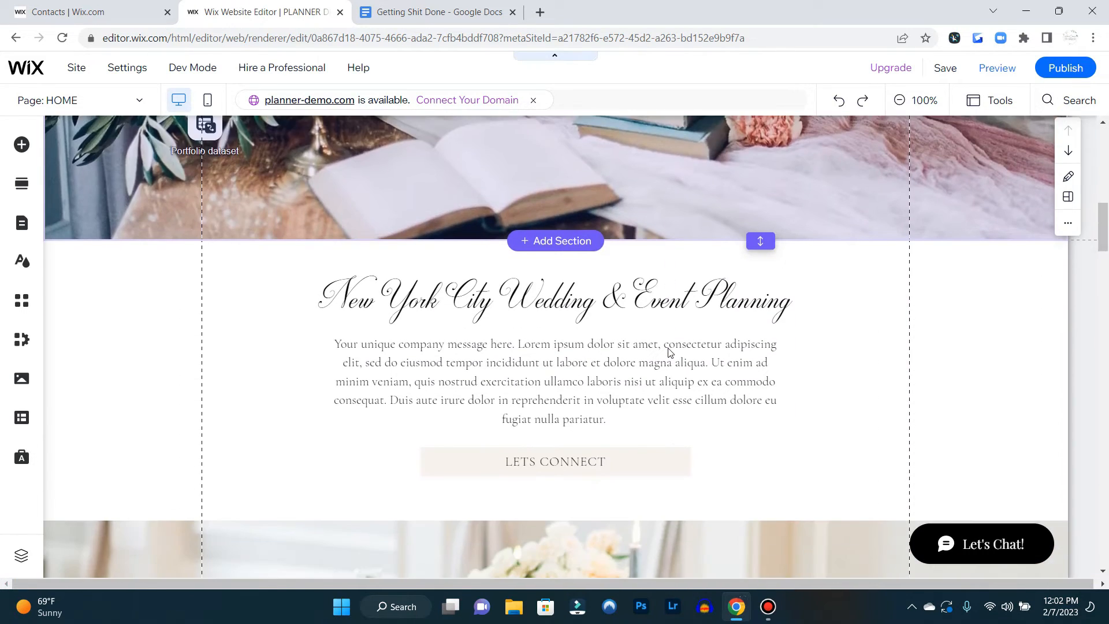
pyautogui.scroll(3, 744, 381)
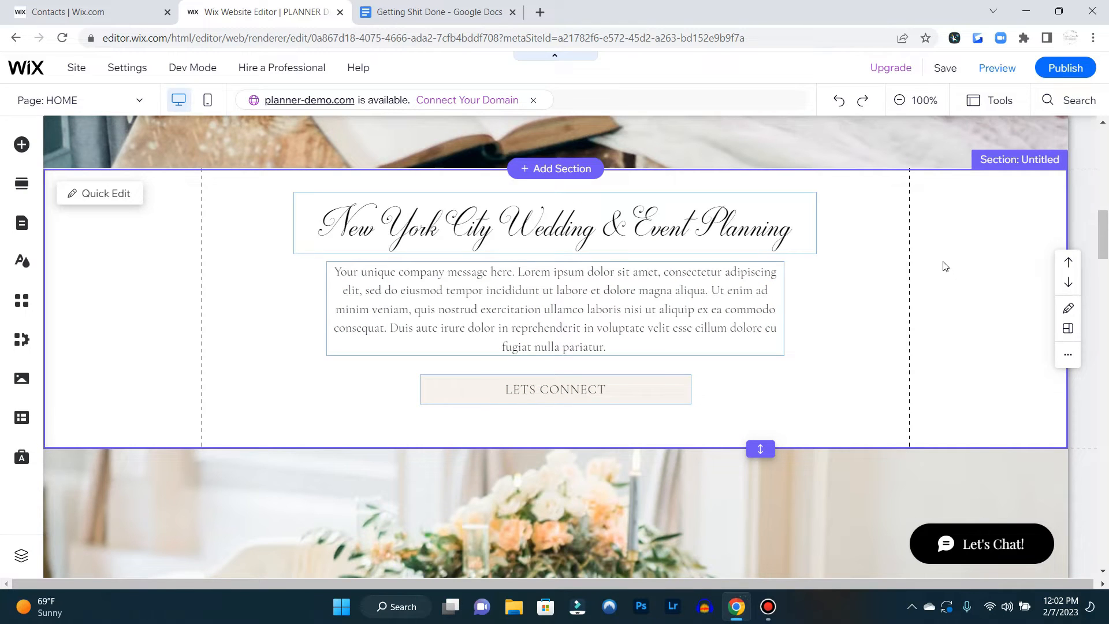
pyautogui.click(961, 291)
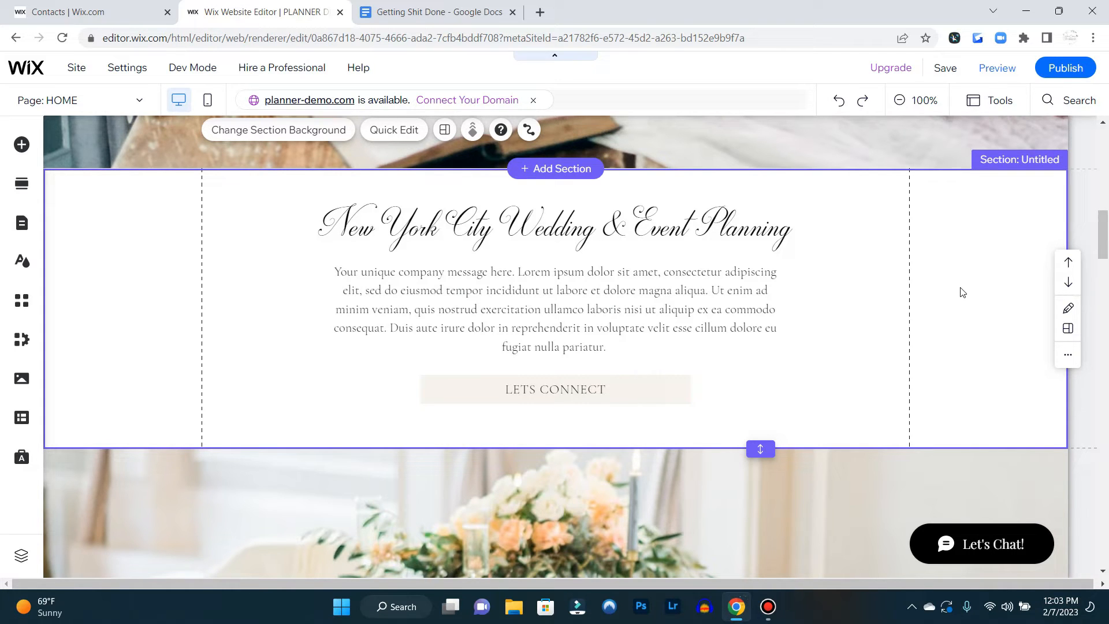
pyautogui.scroll(-5, 899, 333)
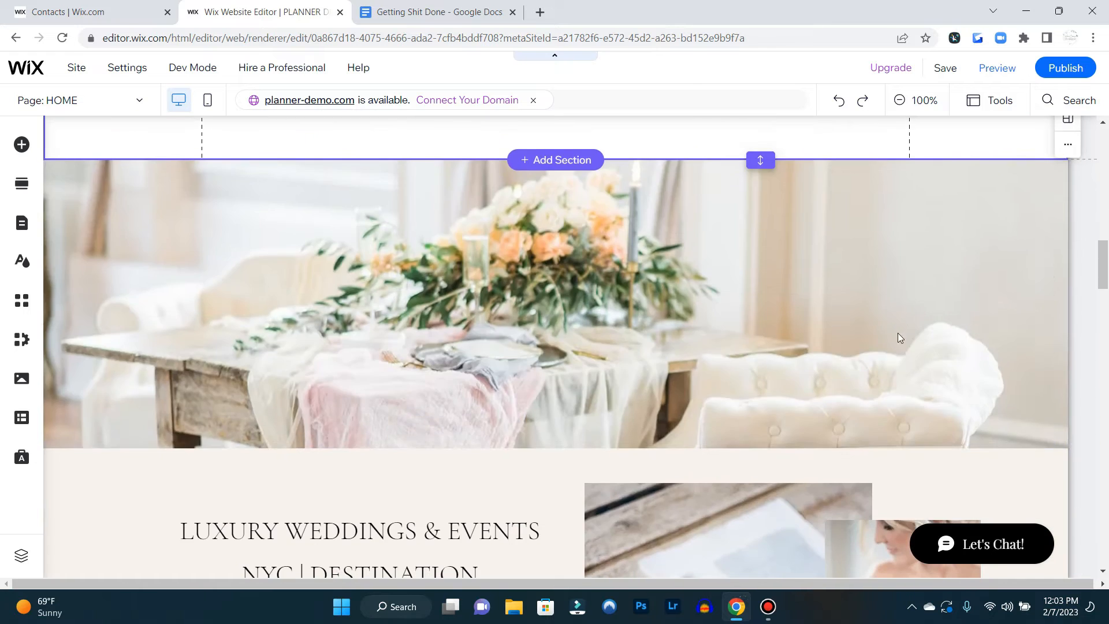
pyautogui.scroll(9, 899, 338)
pyautogui.scroll(-3, 899, 339)
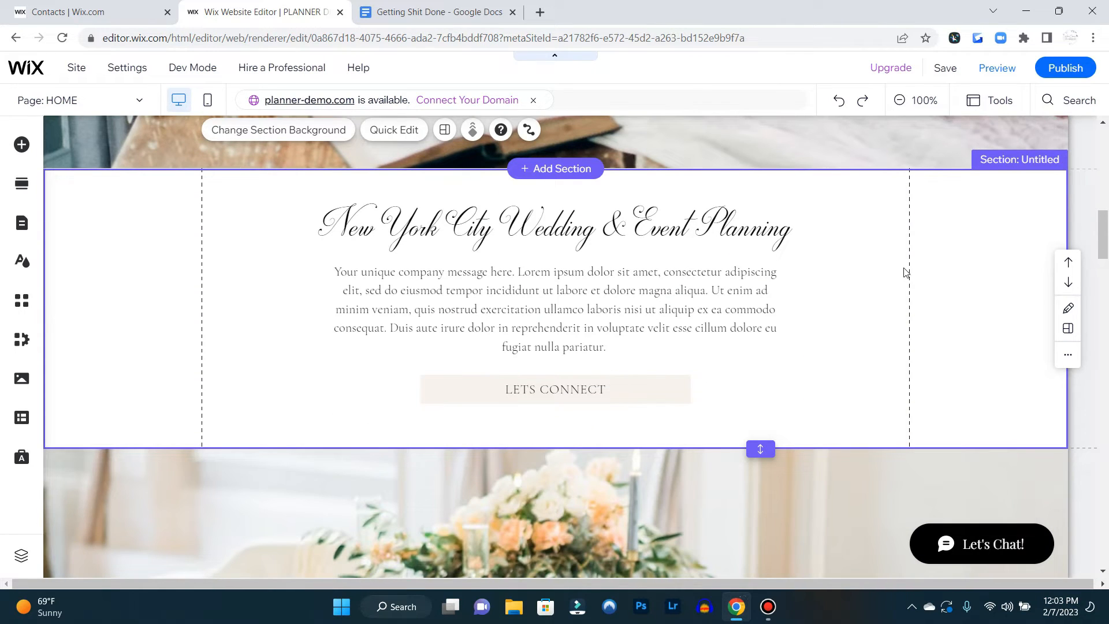
pyautogui.scroll(-8, 904, 272)
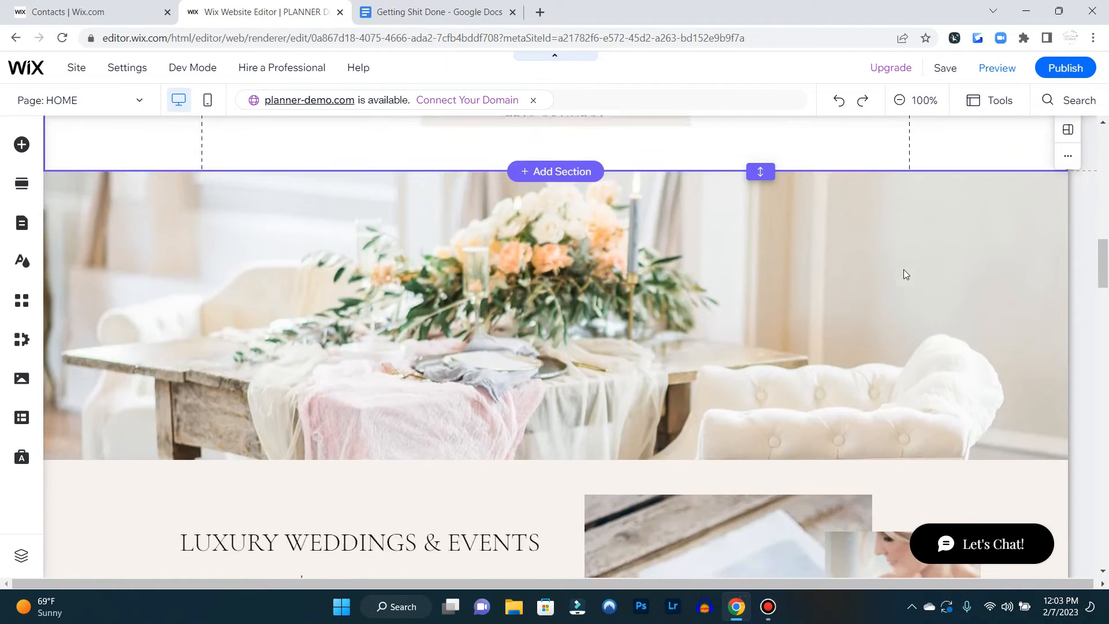
pyautogui.scroll(-10, 903, 269)
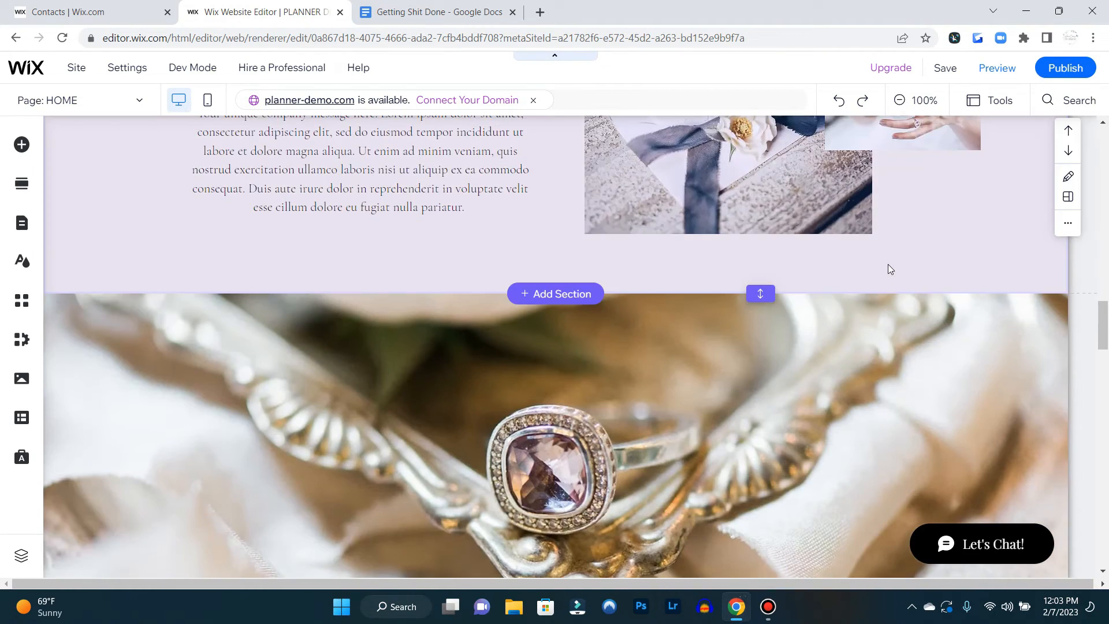
pyautogui.scroll(-10, 892, 258)
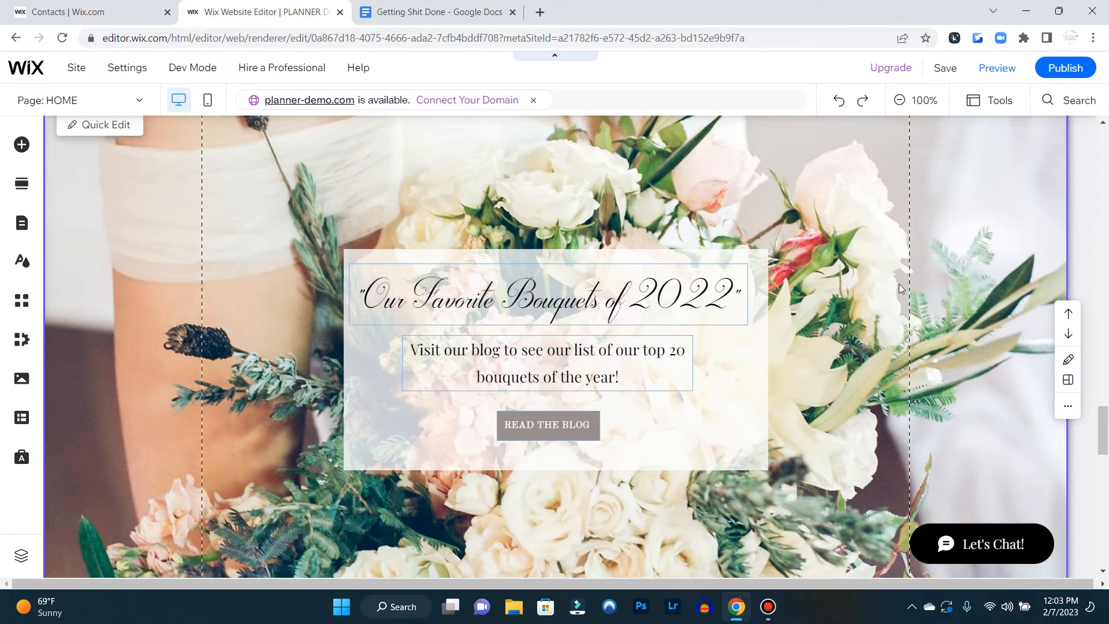
pyautogui.scroll(1, 900, 289)
pyautogui.scroll(-1, 900, 289)
pyautogui.click(994, 69)
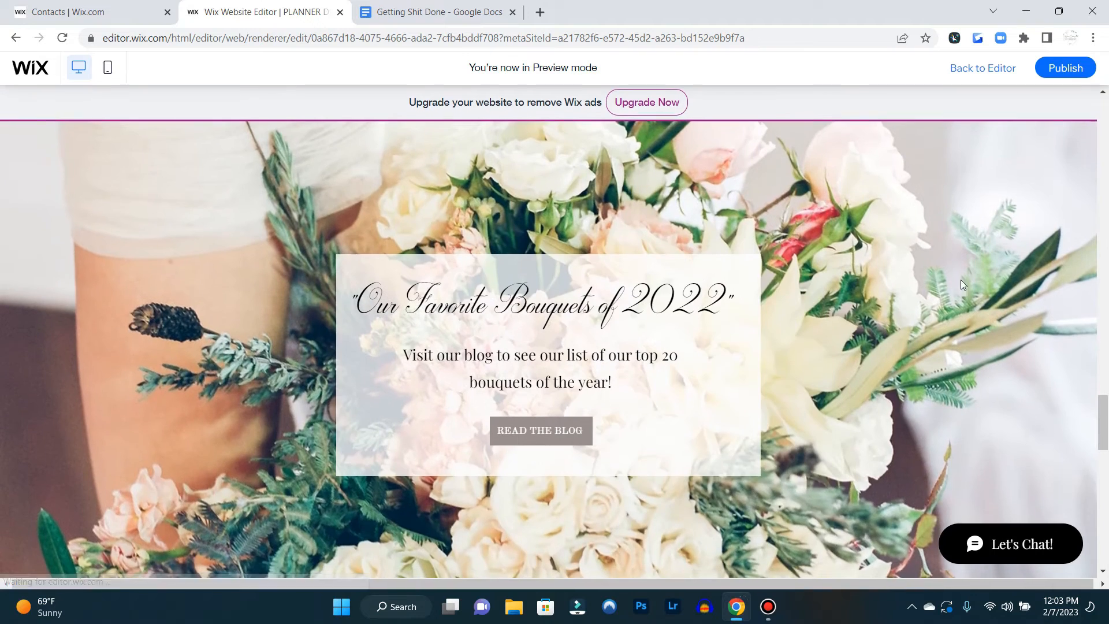
pyautogui.scroll(-4, 938, 260)
pyautogui.scroll(5, 937, 264)
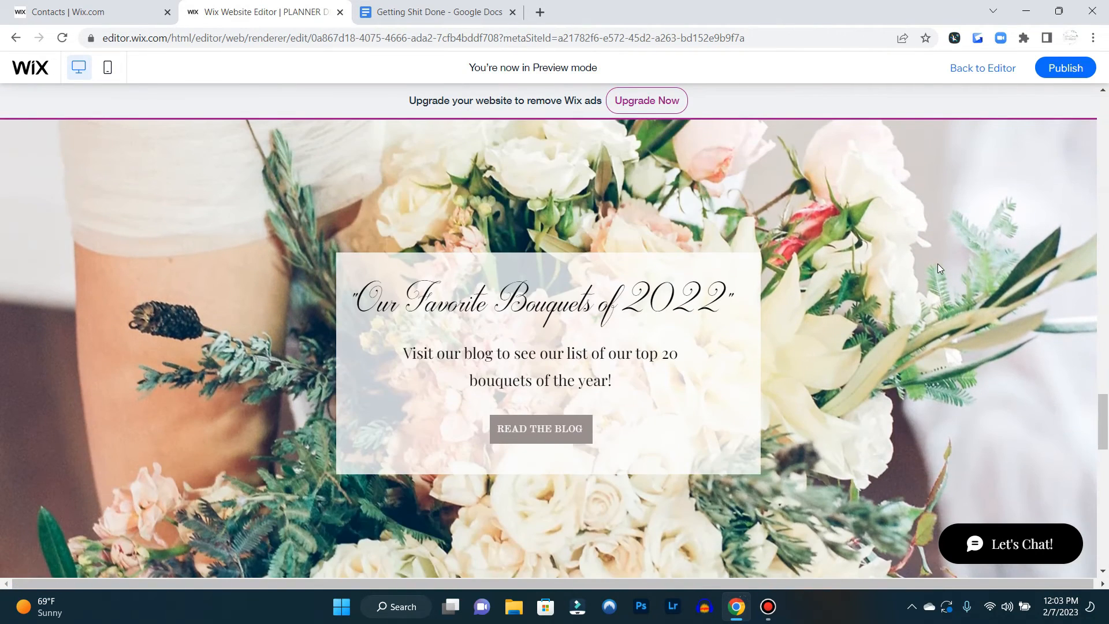
pyautogui.scroll(-1, 938, 263)
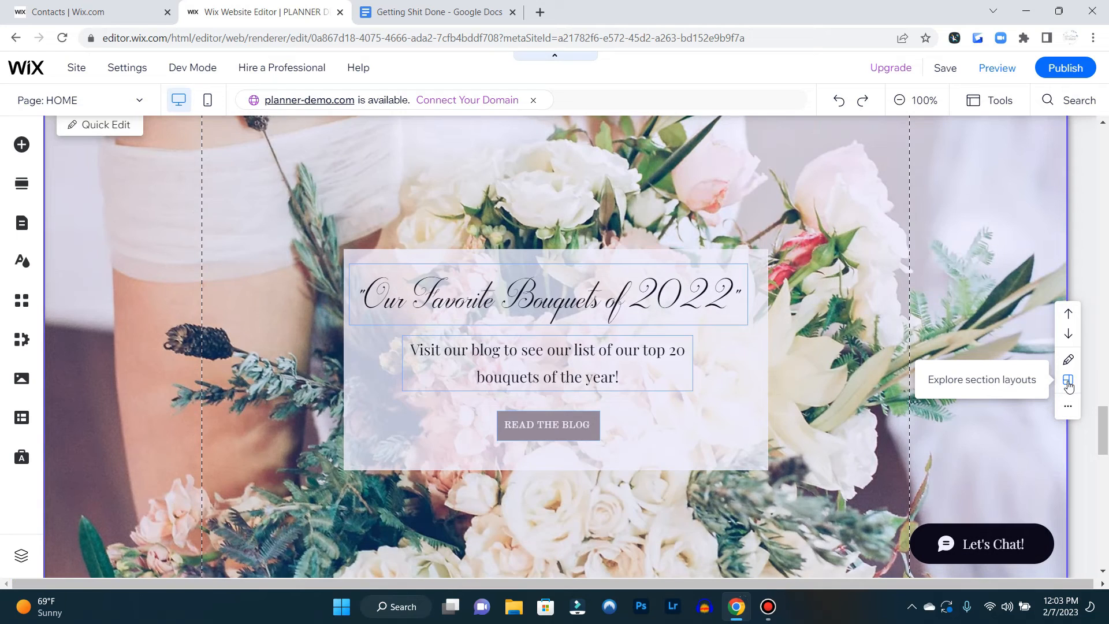
# Change the "Our Favorite Bouquets of 2022" section to a layout with the photo beside a black text box
pyautogui.click(1068, 380)
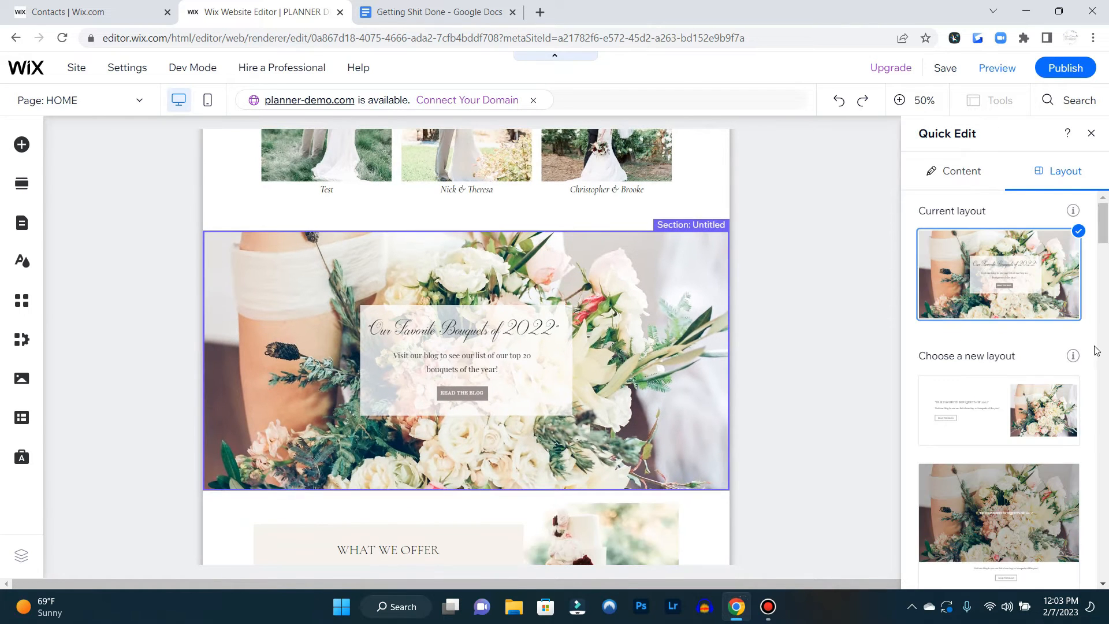
pyautogui.scroll(-8, 1096, 350)
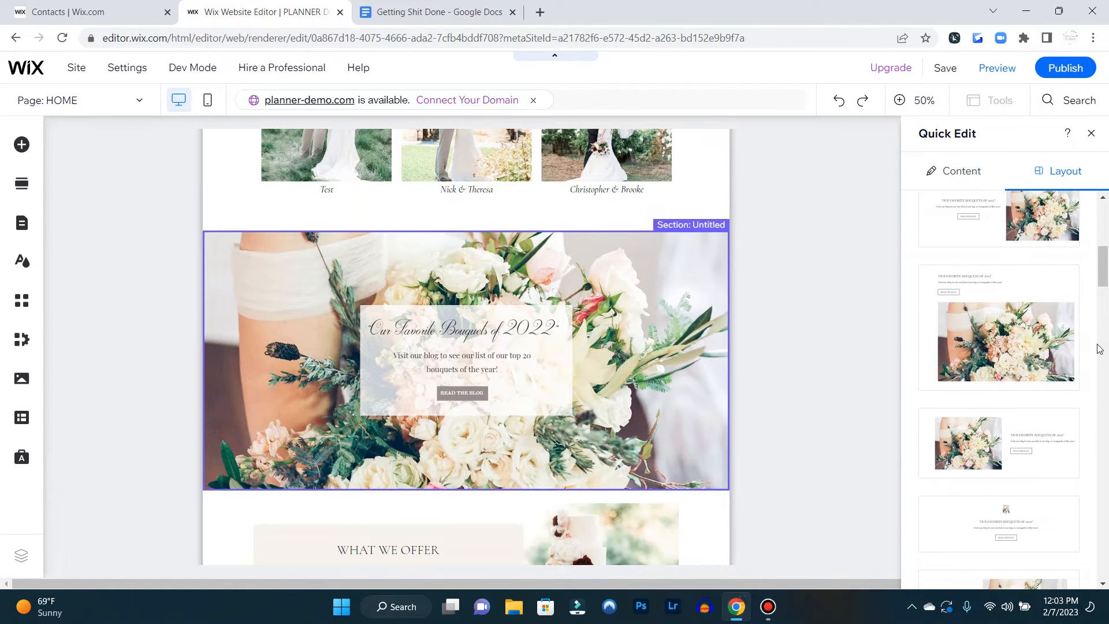
pyautogui.scroll(-5, 1098, 345)
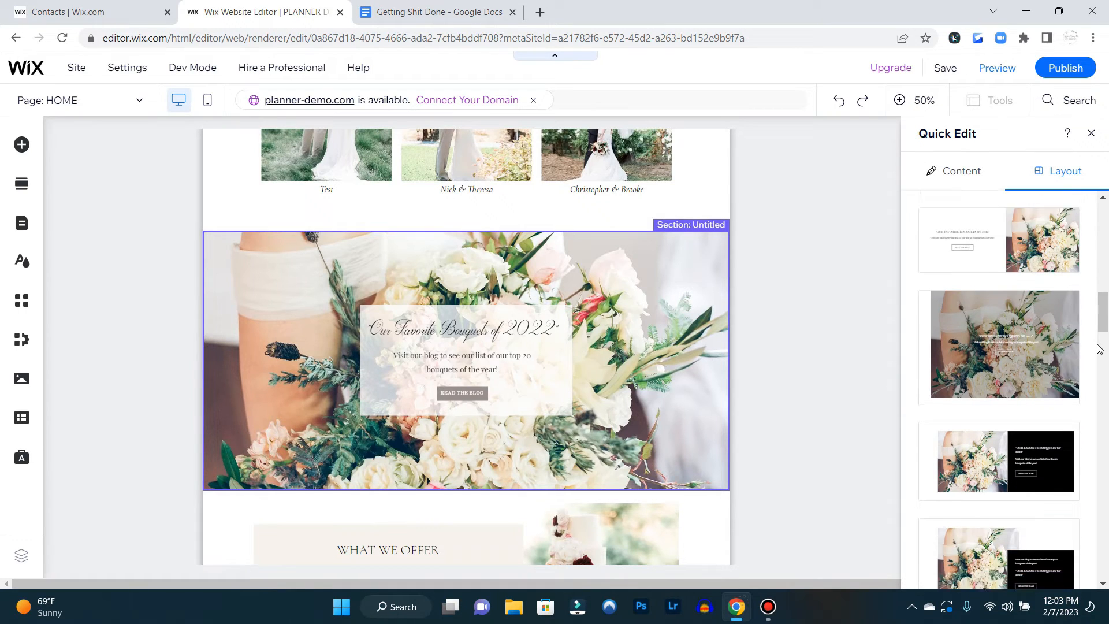
pyautogui.scroll(-5, 1099, 349)
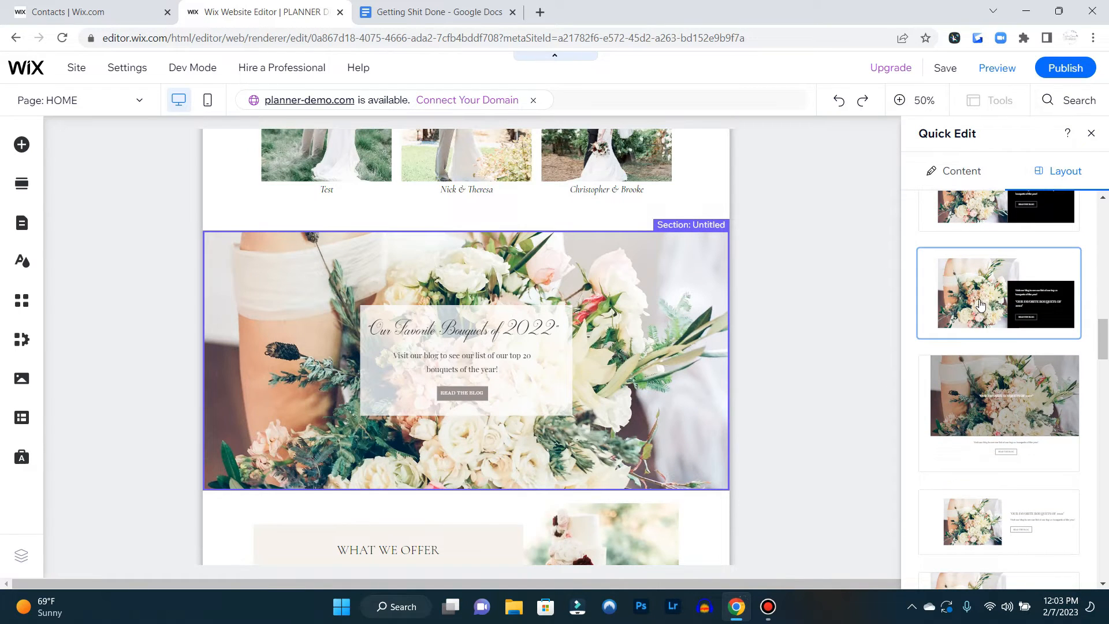
pyautogui.click(980, 305)
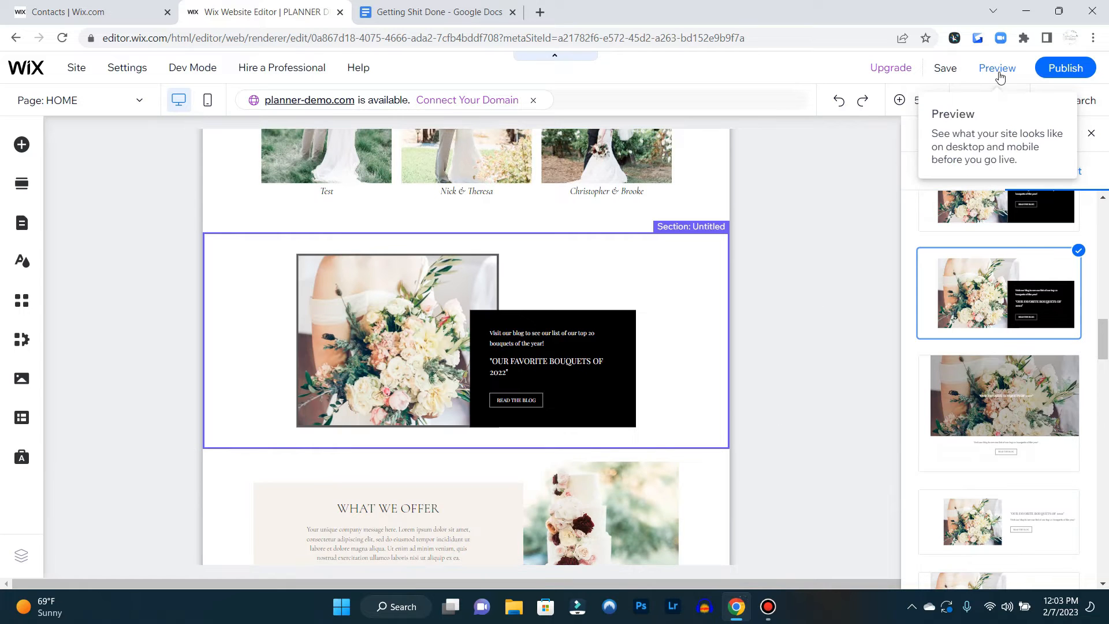
pyautogui.click(856, 306)
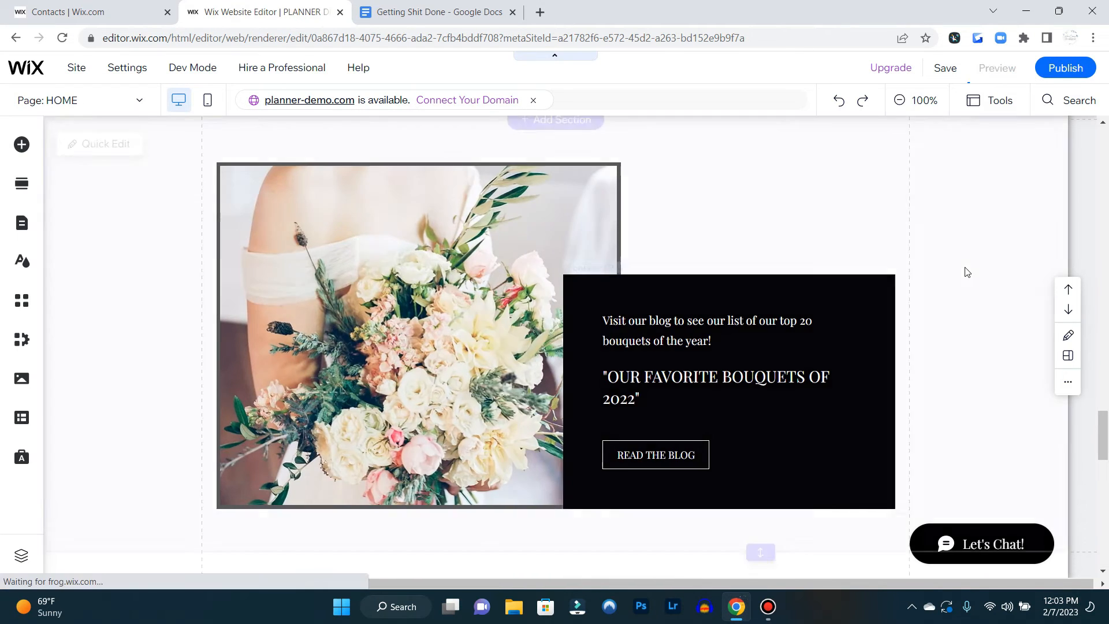
# Preview the bouquets section's new layout, return to the editor and undo the layout change
pyautogui.hotkey('ctrl', 'shift', 'p')
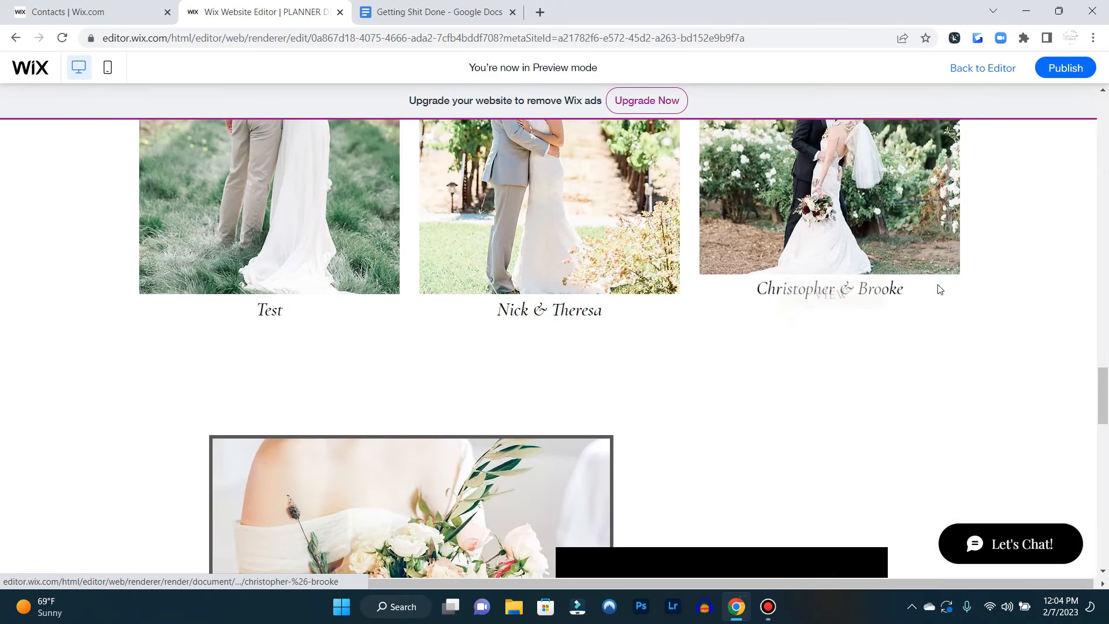
pyautogui.scroll(-3, 940, 289)
pyautogui.scroll(1, 940, 289)
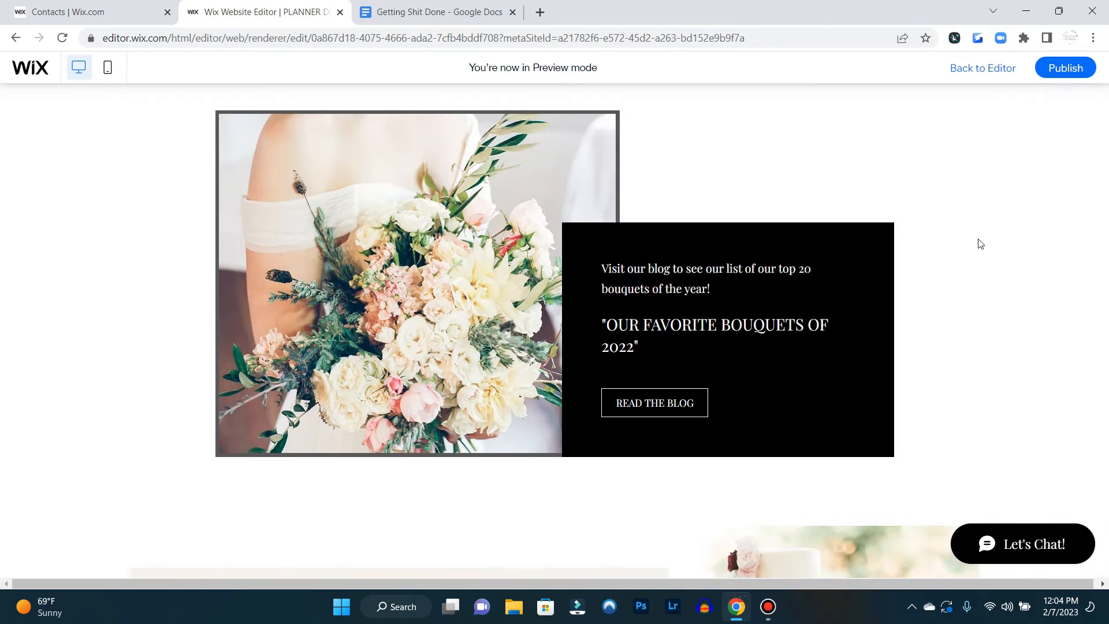
pyautogui.hotkey('ctrl', 'shift', 'p')
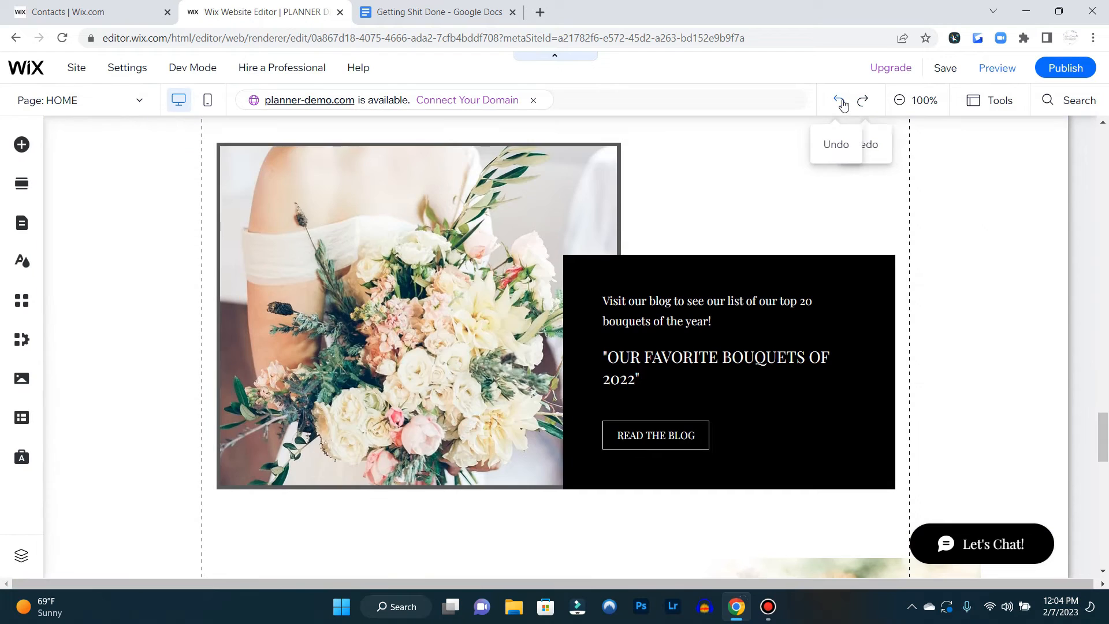
pyautogui.click(841, 101)
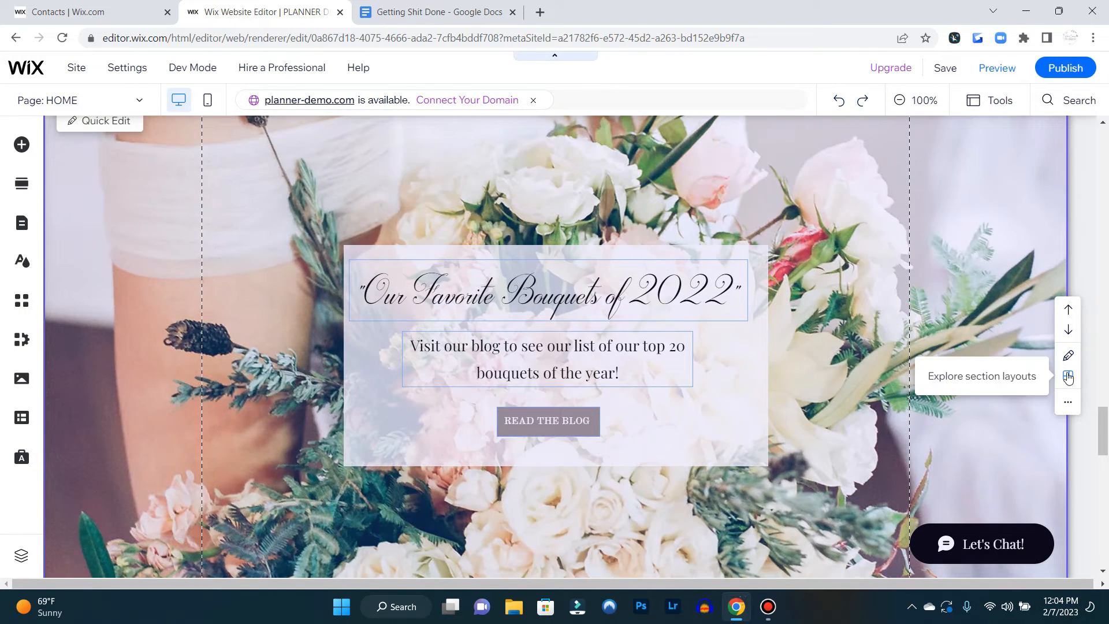
# Try a centred layout for the bouquets section with the heading above the photo and button below
pyautogui.click(1068, 375)
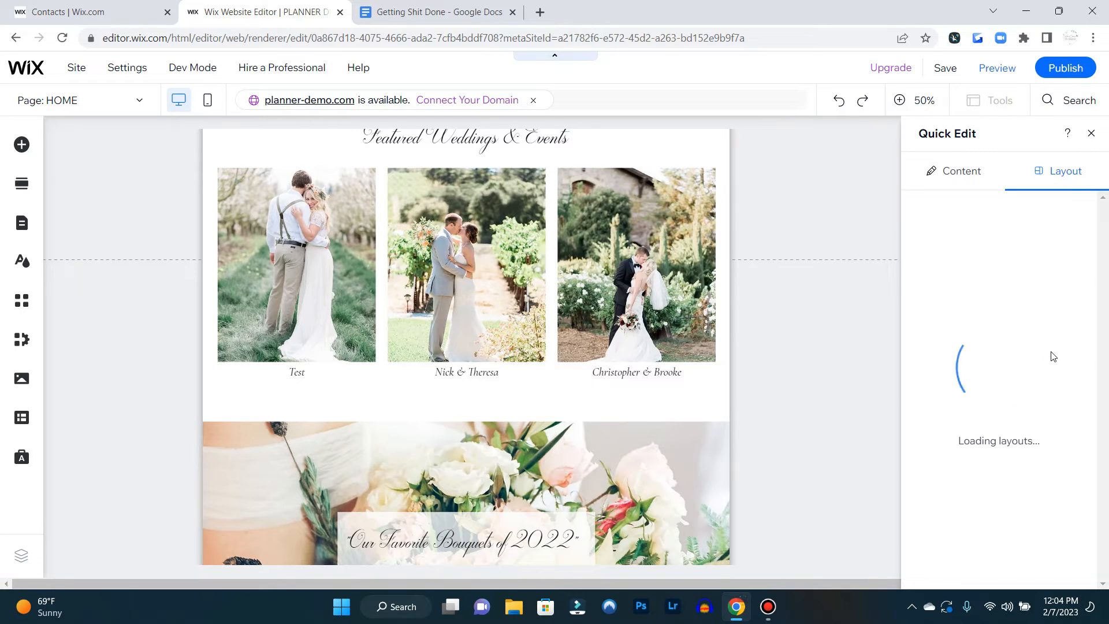
pyautogui.scroll(-5, 1061, 340)
pyautogui.scroll(-6, 1061, 339)
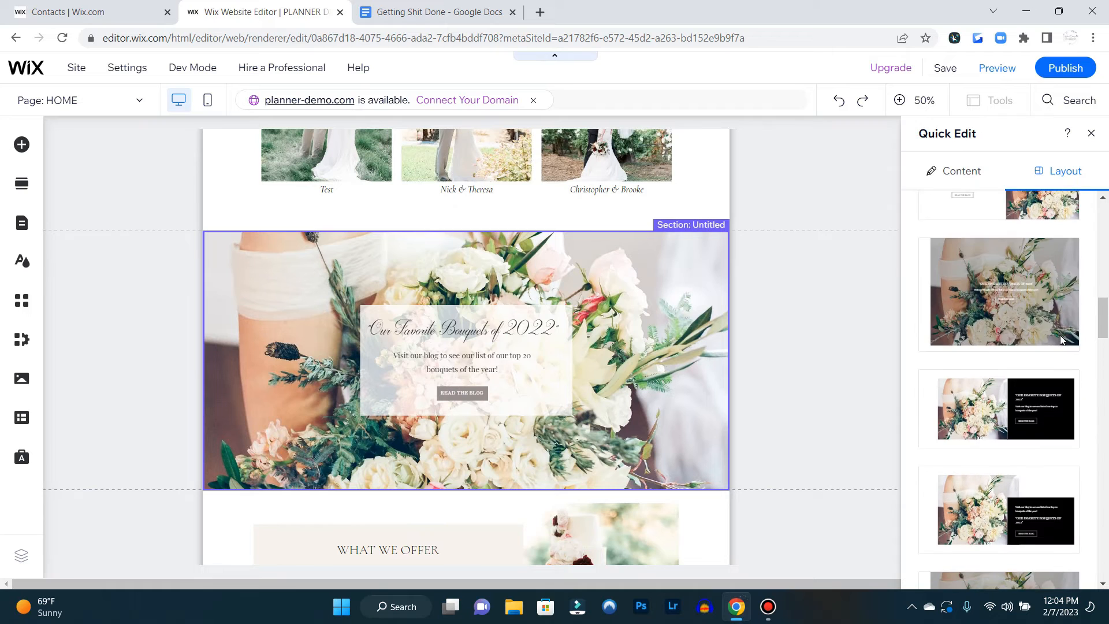
pyautogui.scroll(-6, 1062, 339)
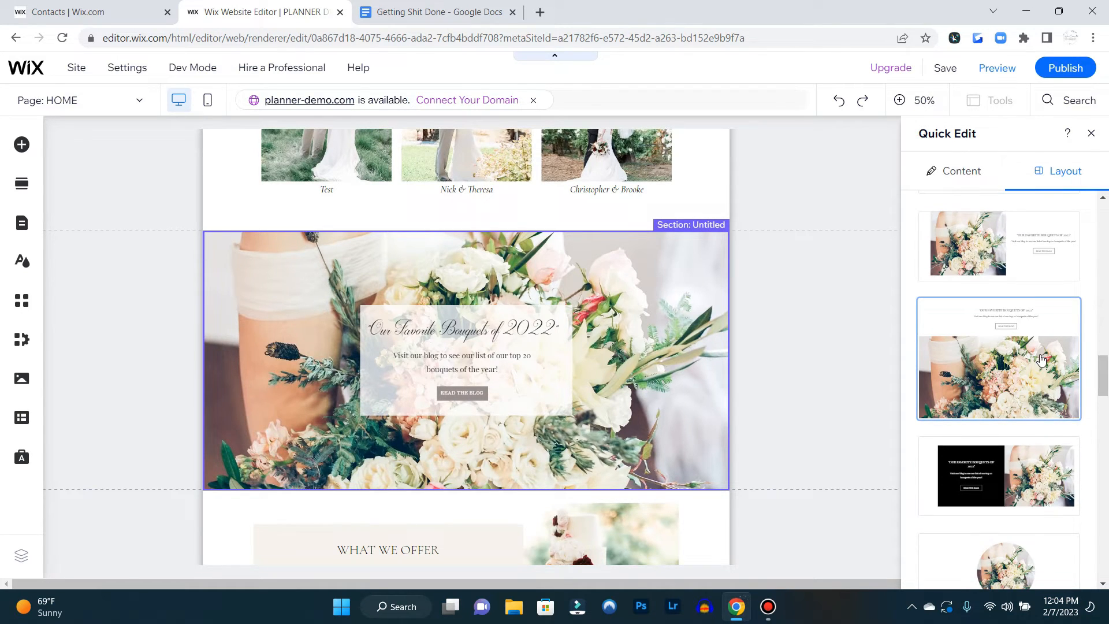
pyautogui.scroll(-4, 1047, 360)
pyautogui.scroll(-5, 1035, 369)
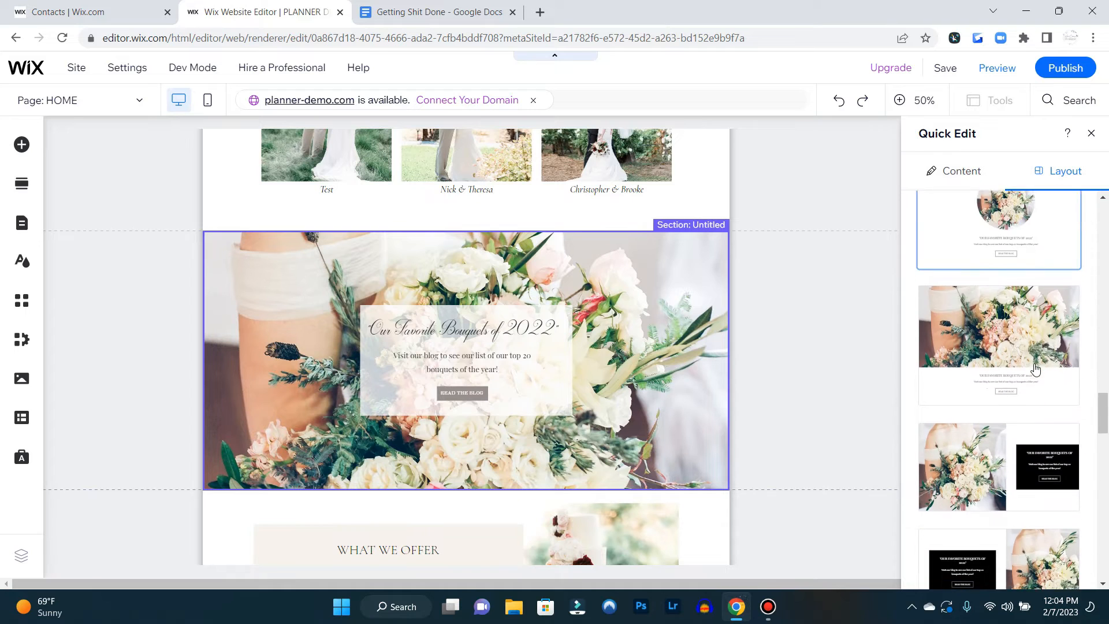
pyautogui.scroll(-5, 1036, 369)
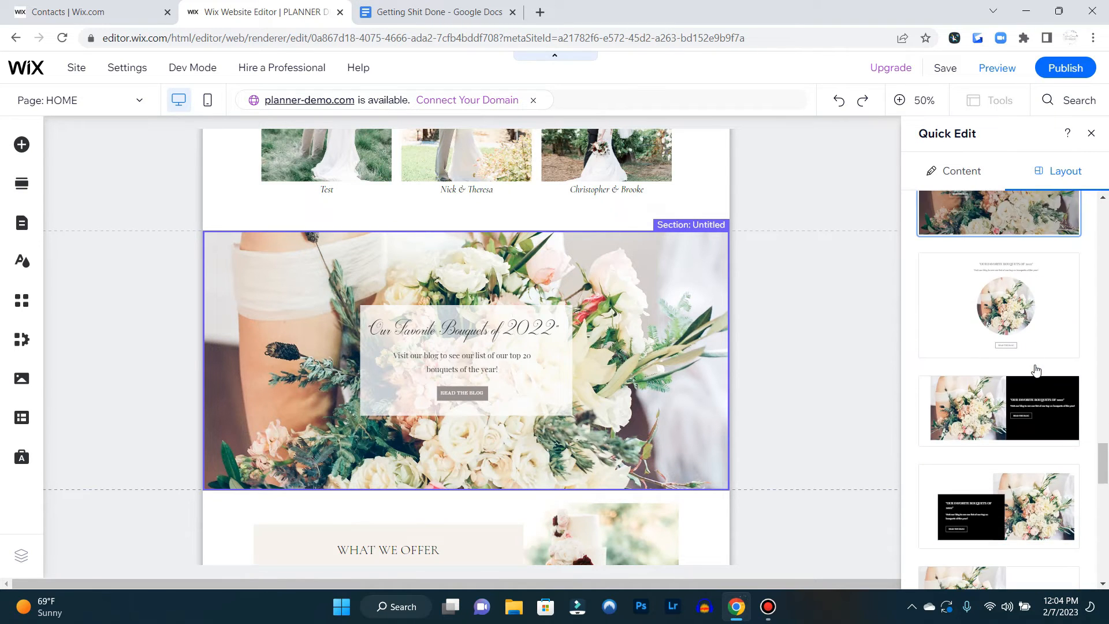
pyautogui.scroll(5, 1035, 370)
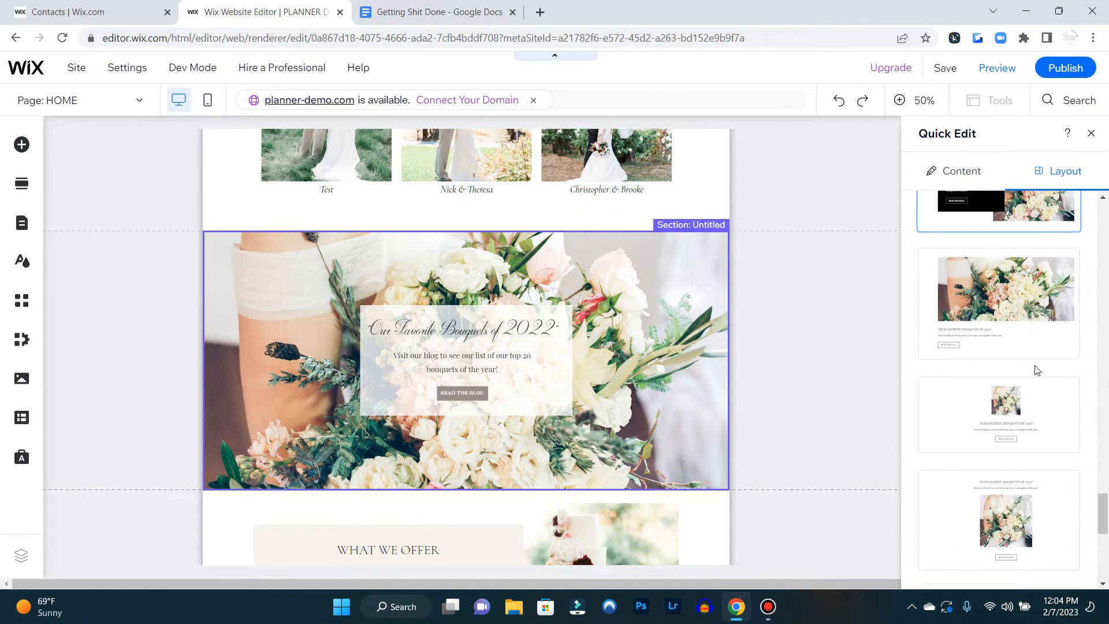
pyautogui.click(1037, 368)
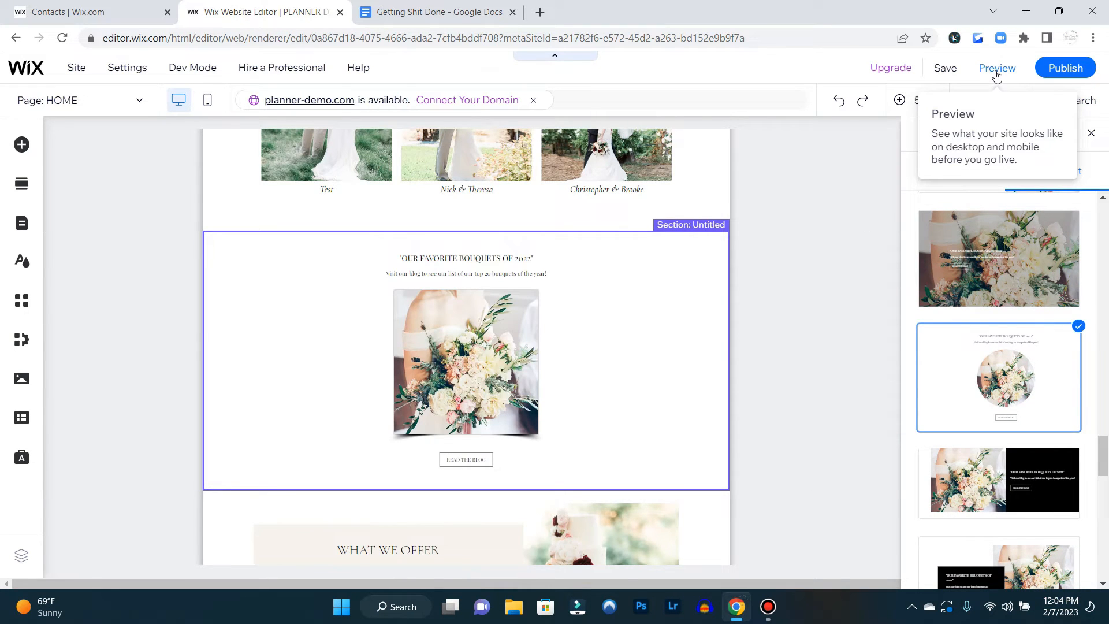
# Undo the centred layout on the bouquets section
pyautogui.click(873, 307)
pyautogui.scroll(5, 953, 321)
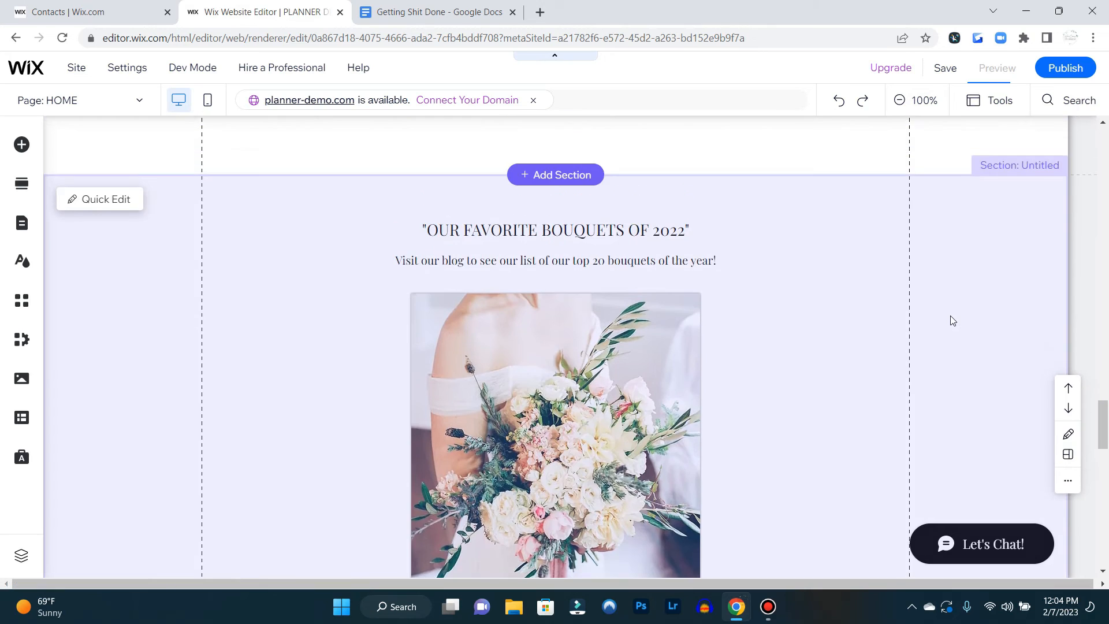
pyautogui.scroll(-5, 953, 322)
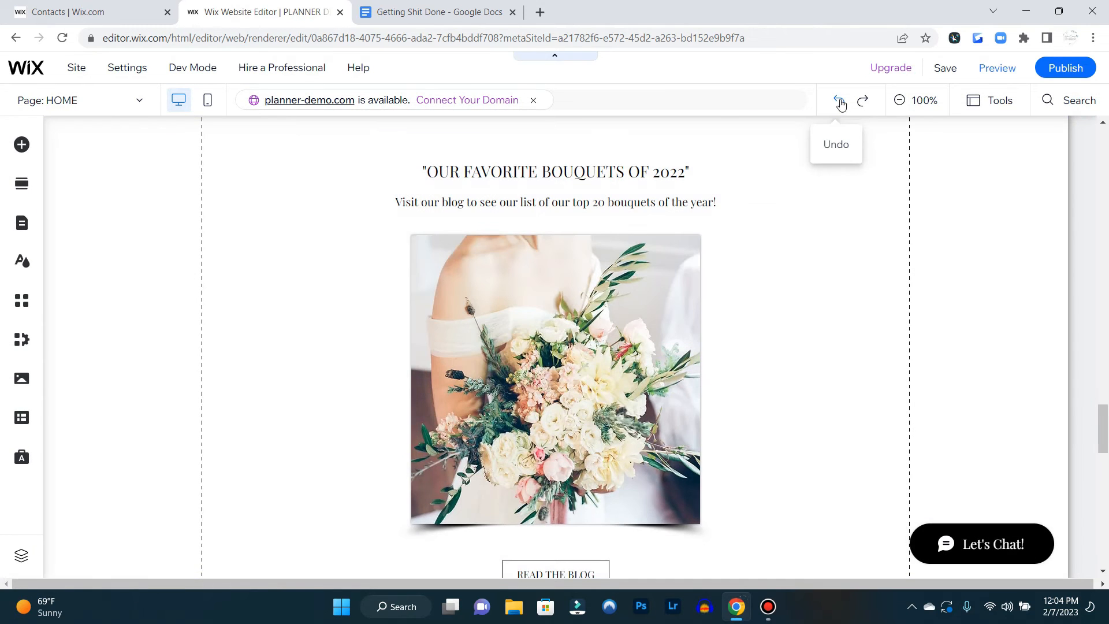
pyautogui.click(839, 101)
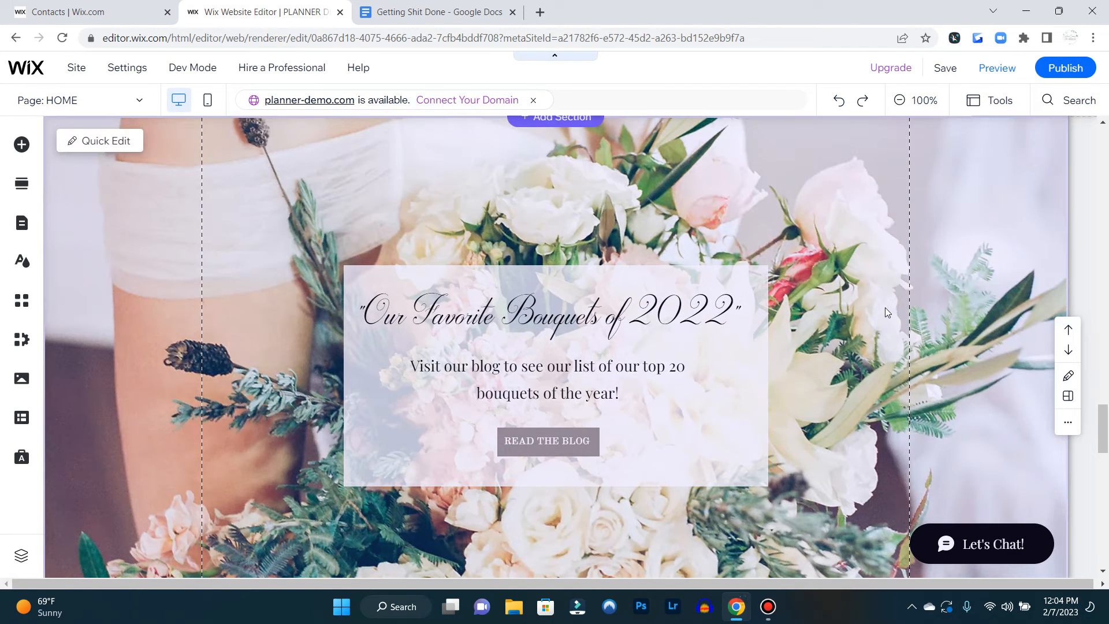
# Set the site's page transitions to None in the site design settings
pyautogui.scroll(-15, 873, 318)
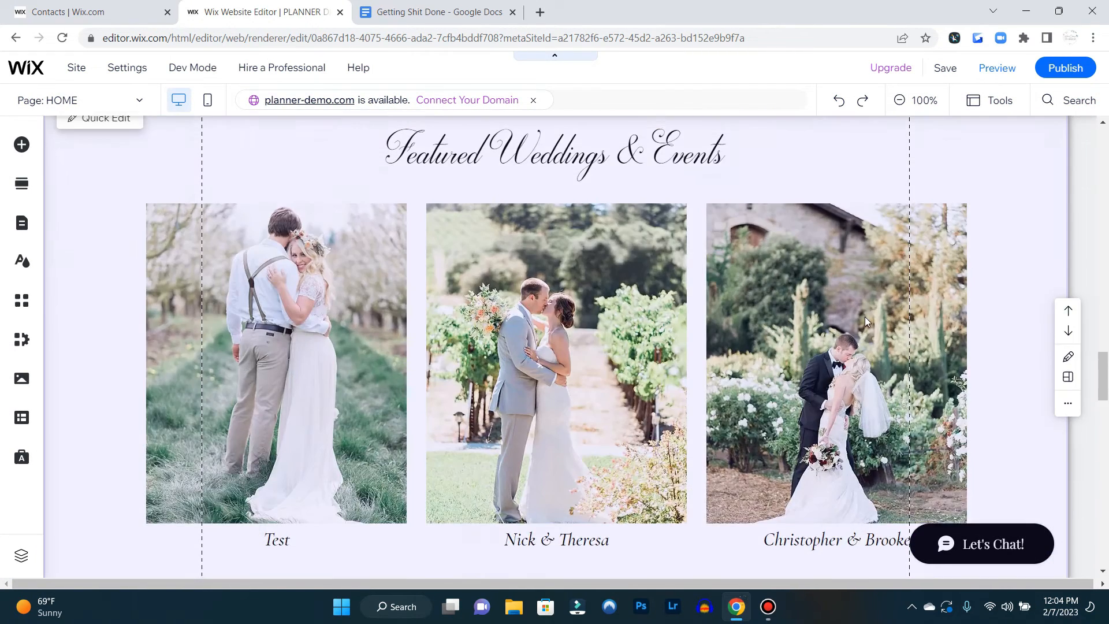
pyautogui.scroll(20, 866, 314)
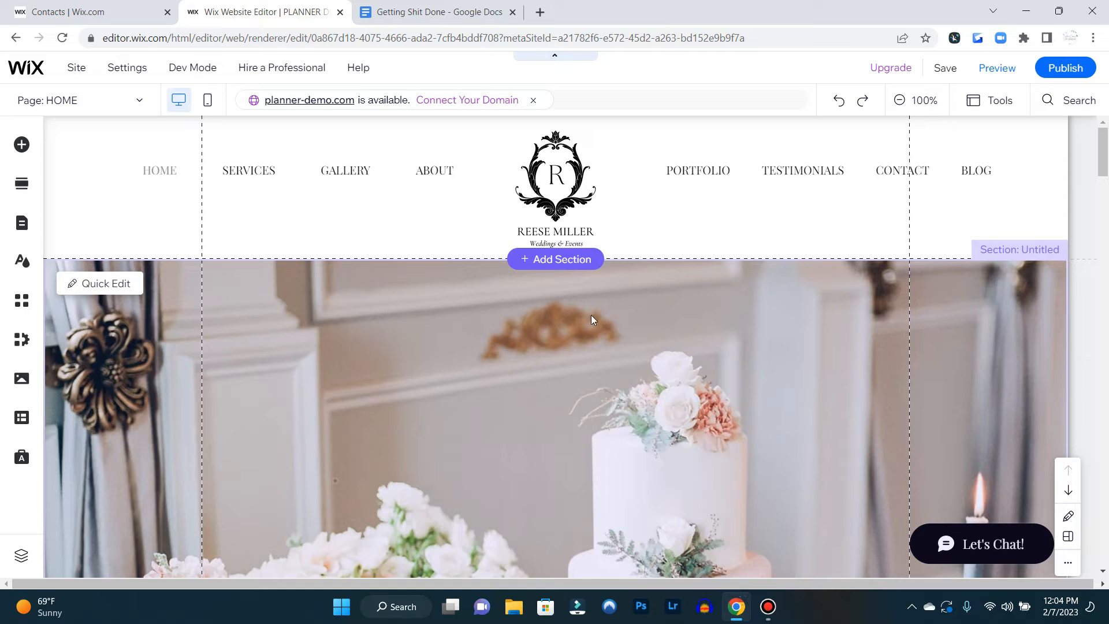
pyautogui.click(19, 261)
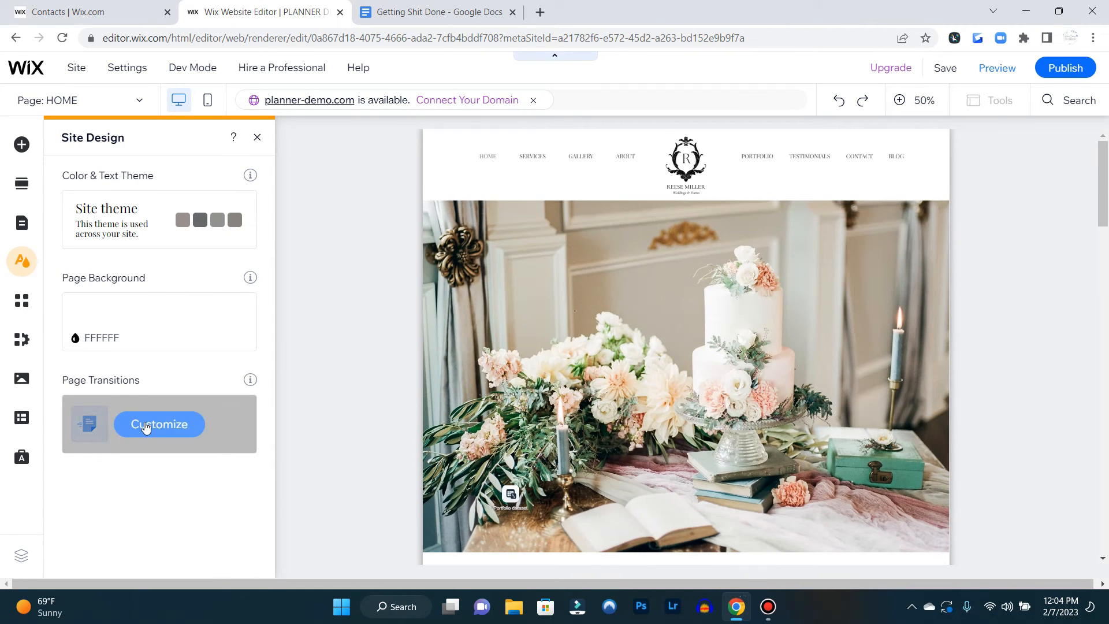
pyautogui.click(167, 424)
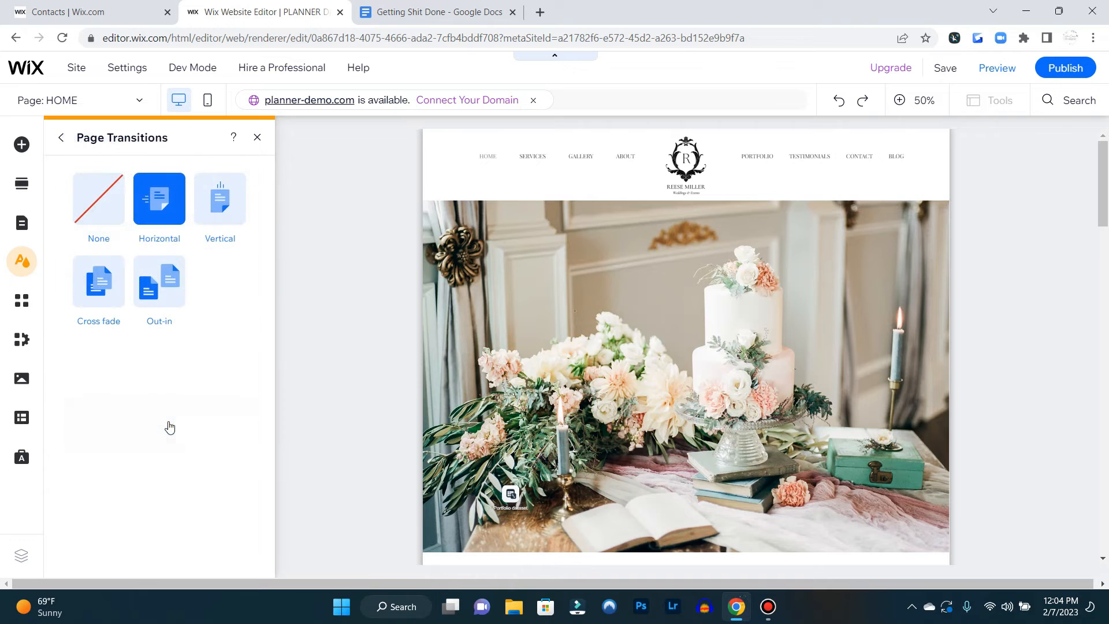
pyautogui.click(87, 220)
pyautogui.click(258, 142)
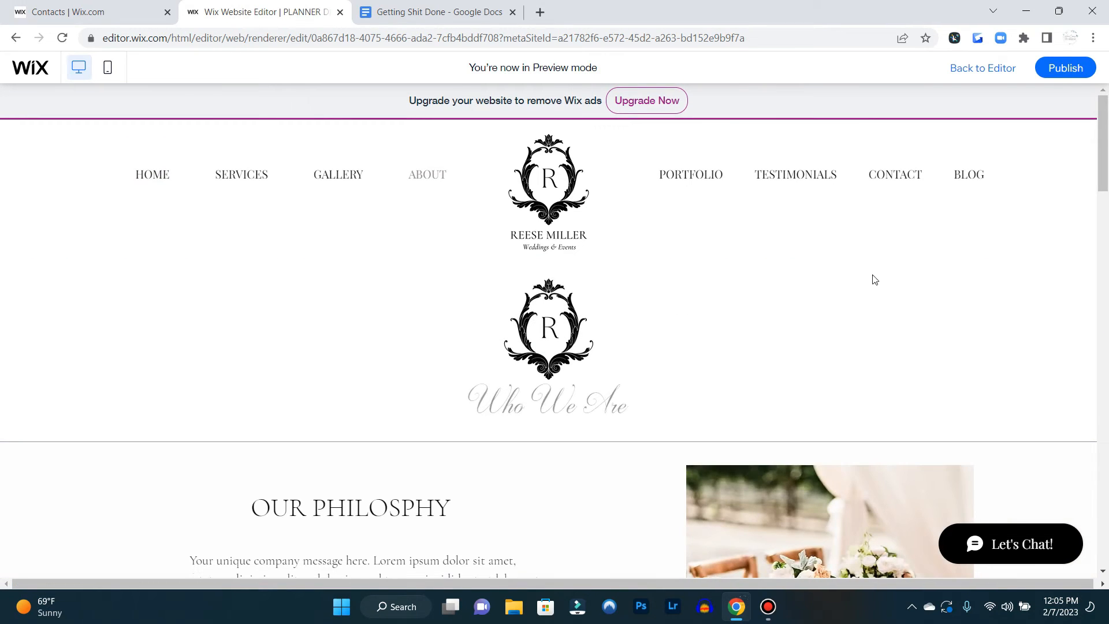
# Preview the site, open the Portfolio page from the navigation and return to the editor
pyautogui.scroll(-1, 894, 275)
pyautogui.scroll(1, 893, 273)
pyautogui.click(682, 173)
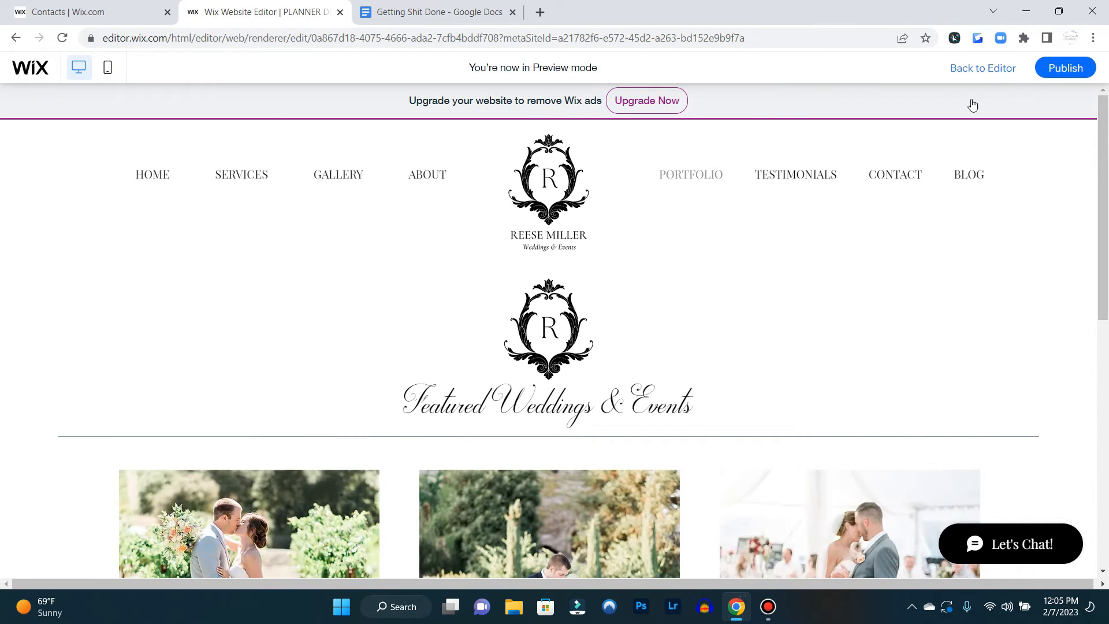
pyautogui.scroll(-1, 861, 300)
pyautogui.hotkey('ctrl', 'shift', 'p')
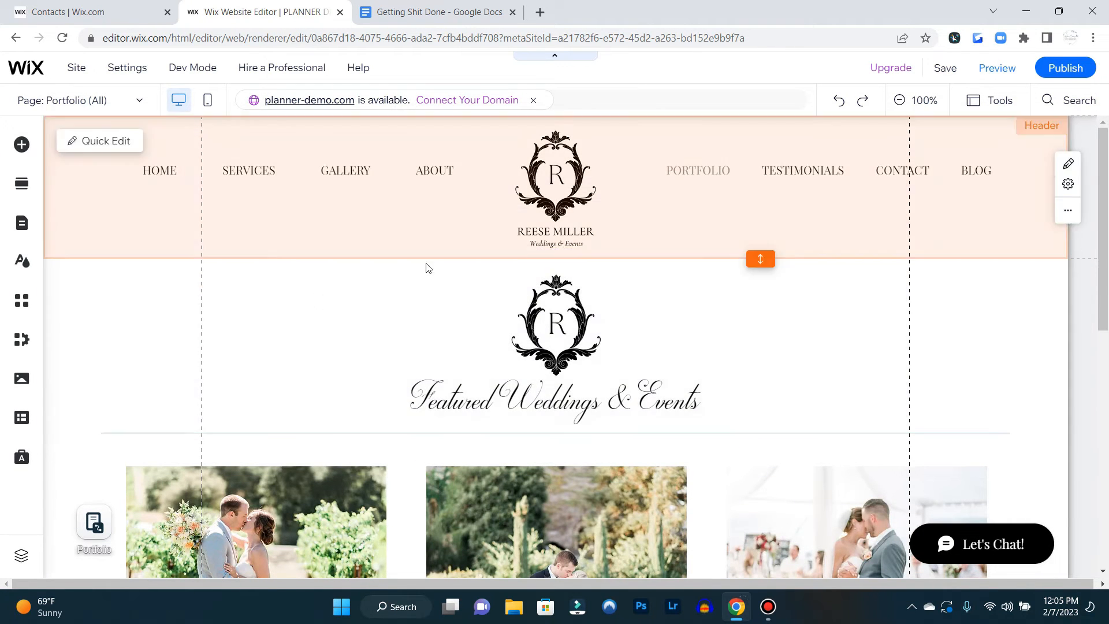
# Switch to the HOME page and move the header logo down onto the hero image
pyautogui.click(75, 100)
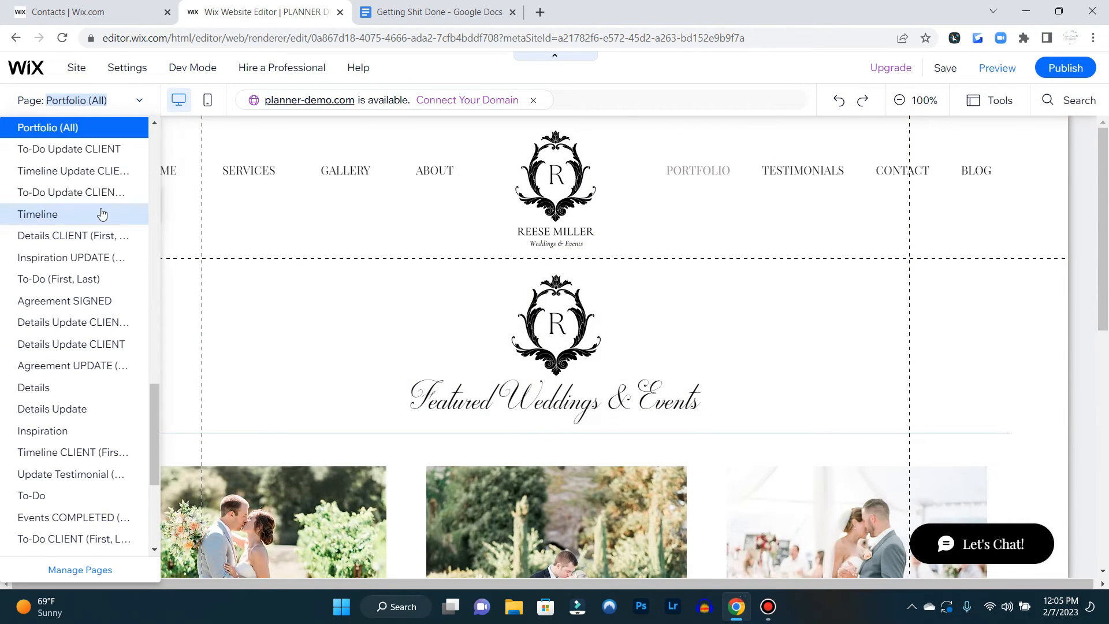
pyautogui.scroll(5, 81, 151)
pyautogui.scroll(5, 81, 152)
pyautogui.click(82, 154)
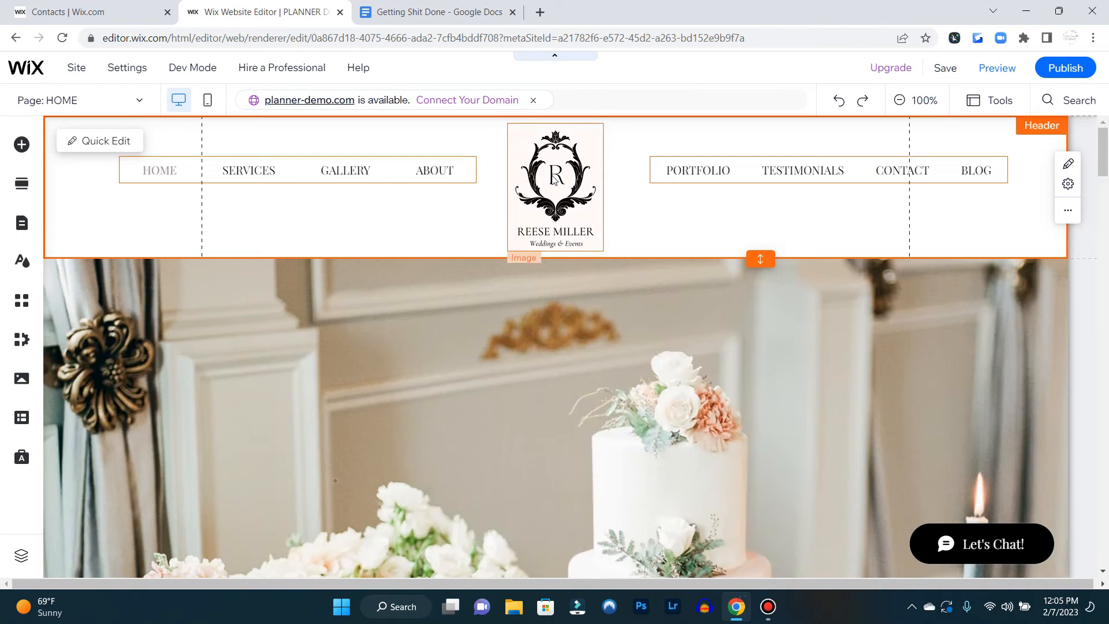
pyautogui.click(554, 177)
pyautogui.moveTo(570, 364); pyautogui.dragTo(547, 399)
# Bring both menus together into one centred row and shorten the header to fit it
pyautogui.moveTo(421, 172); pyautogui.dragTo(517, 168)
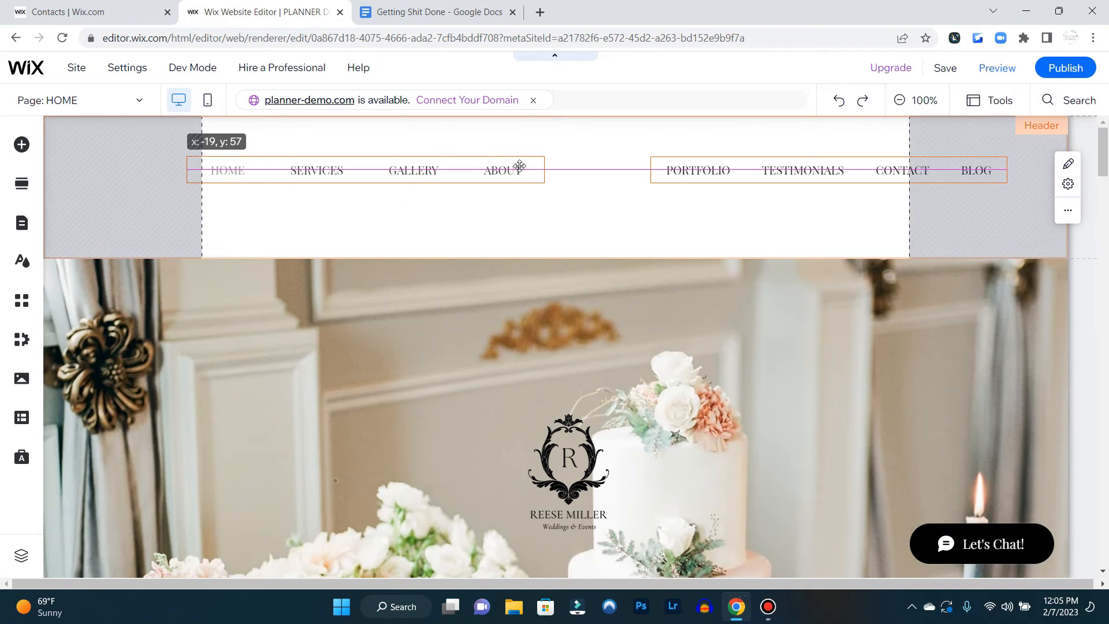
pyautogui.moveTo(678, 163); pyautogui.dragTo(595, 163)
pyautogui.moveTo(763, 258); pyautogui.dragTo(763, 198)
pyautogui.moveTo(626, 168); pyautogui.dragTo(629, 139)
pyautogui.moveTo(446, 171); pyautogui.dragTo(457, 139)
pyautogui.moveTo(766, 201); pyautogui.dragTo(762, 164)
# Preview the single-row header, open the About page, and return to the editor
pyautogui.click(987, 71)
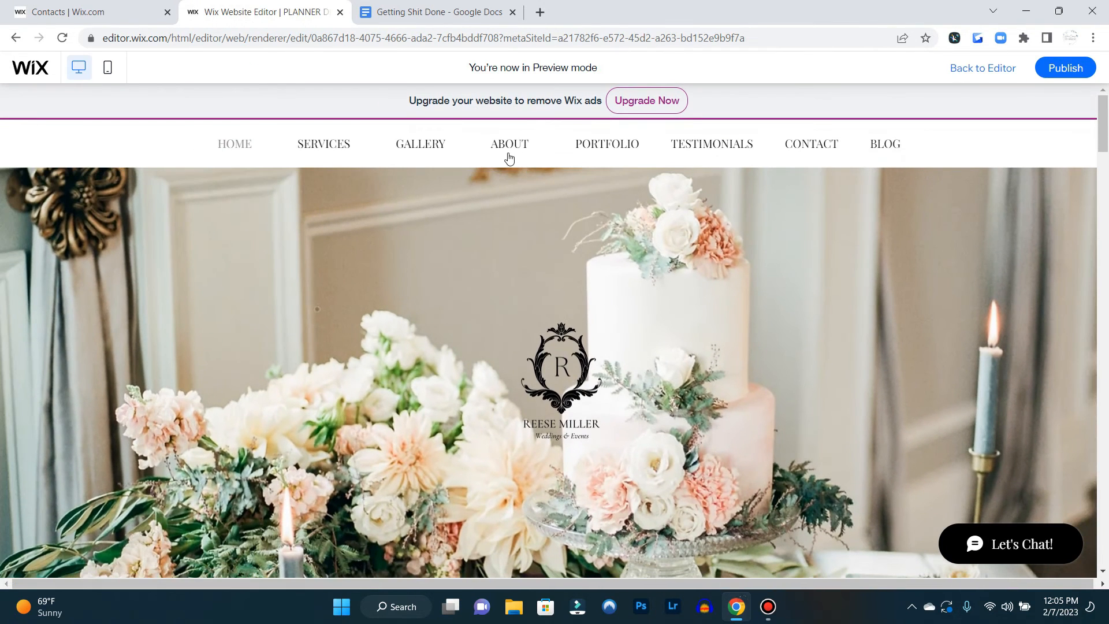
pyautogui.click(508, 151)
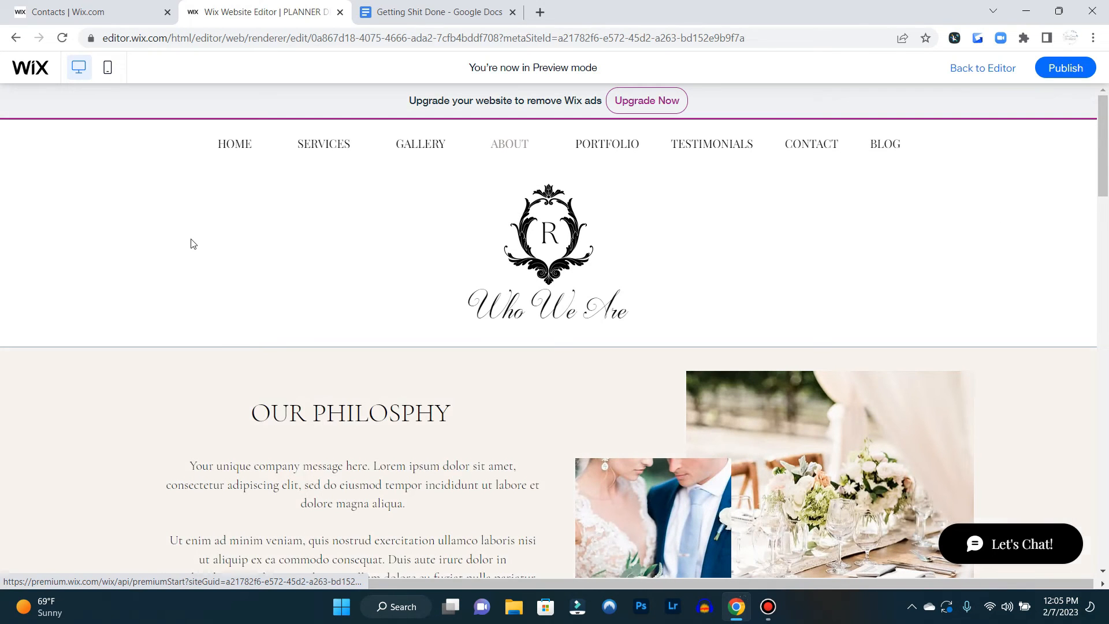
pyautogui.hotkey('ctrl', 'shift', 'p')
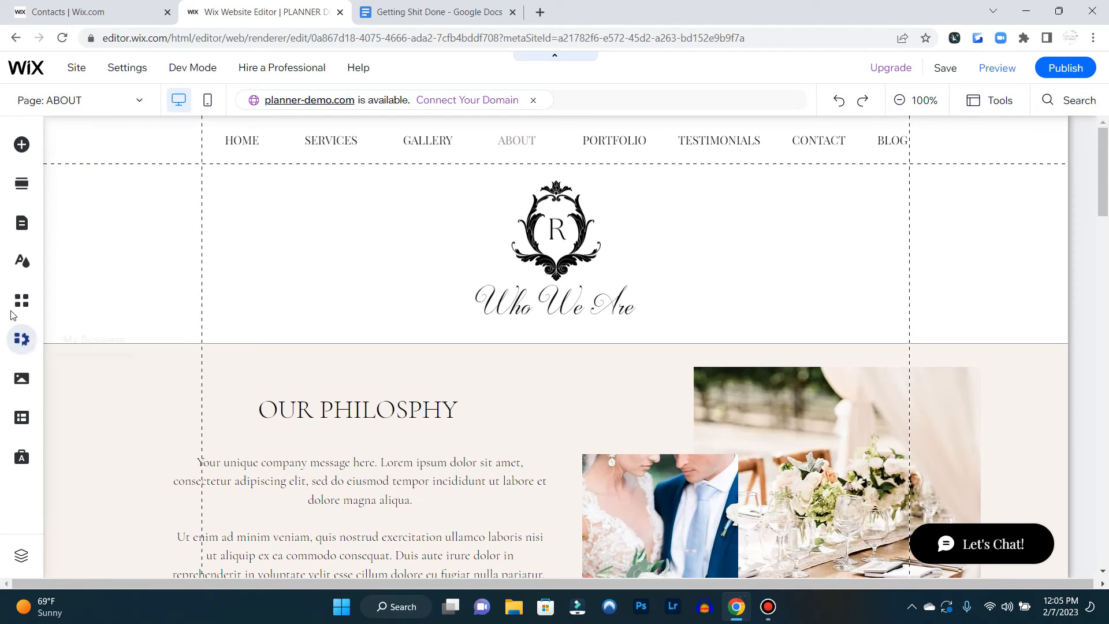
# Review the page transitions setting, then preview moving between the Home and Testimonials pages
pyautogui.click(21, 261)
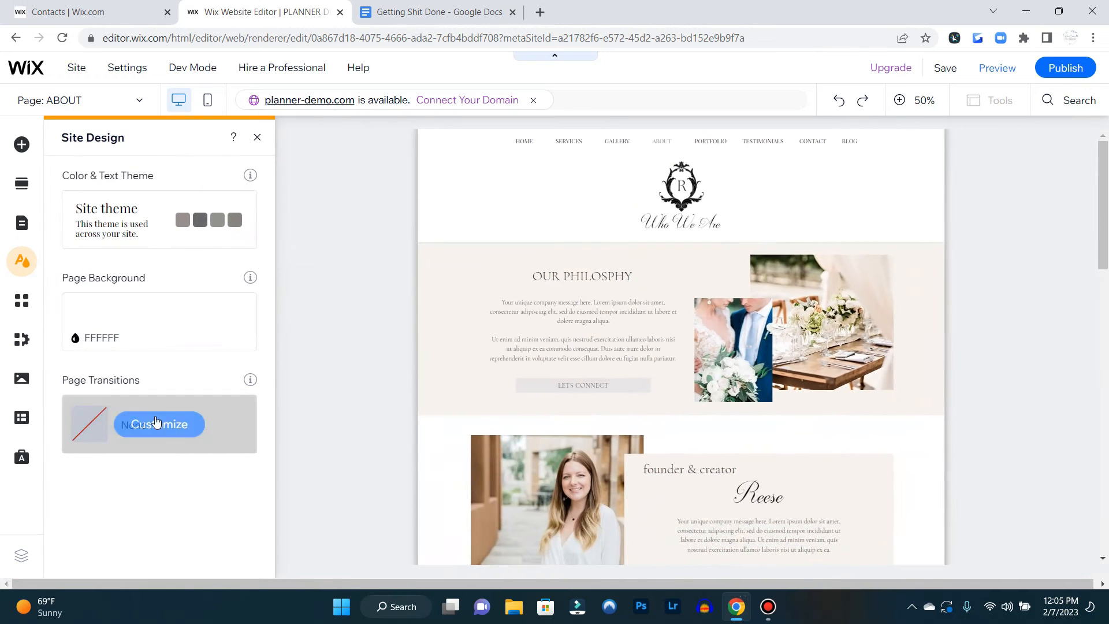
pyautogui.click(155, 424)
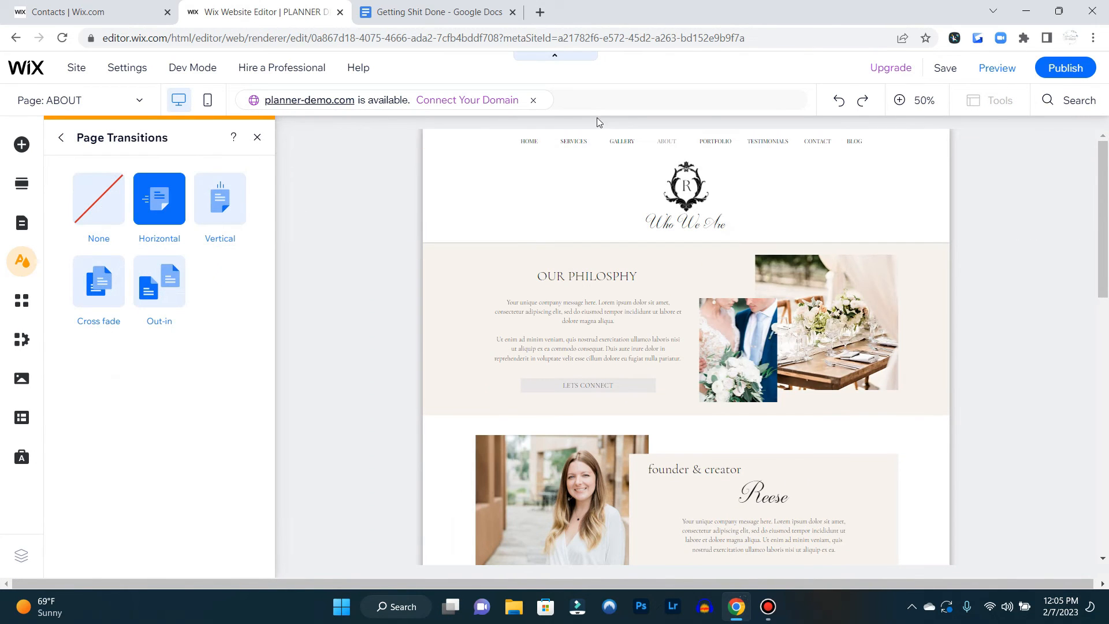
pyautogui.click(1001, 71)
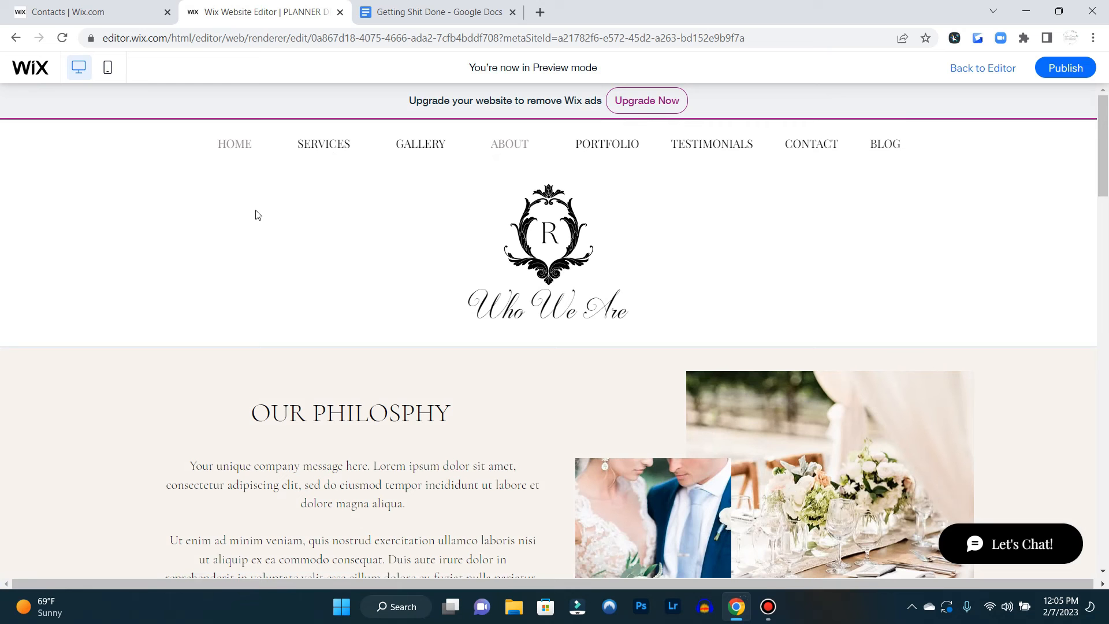
pyautogui.click(239, 145)
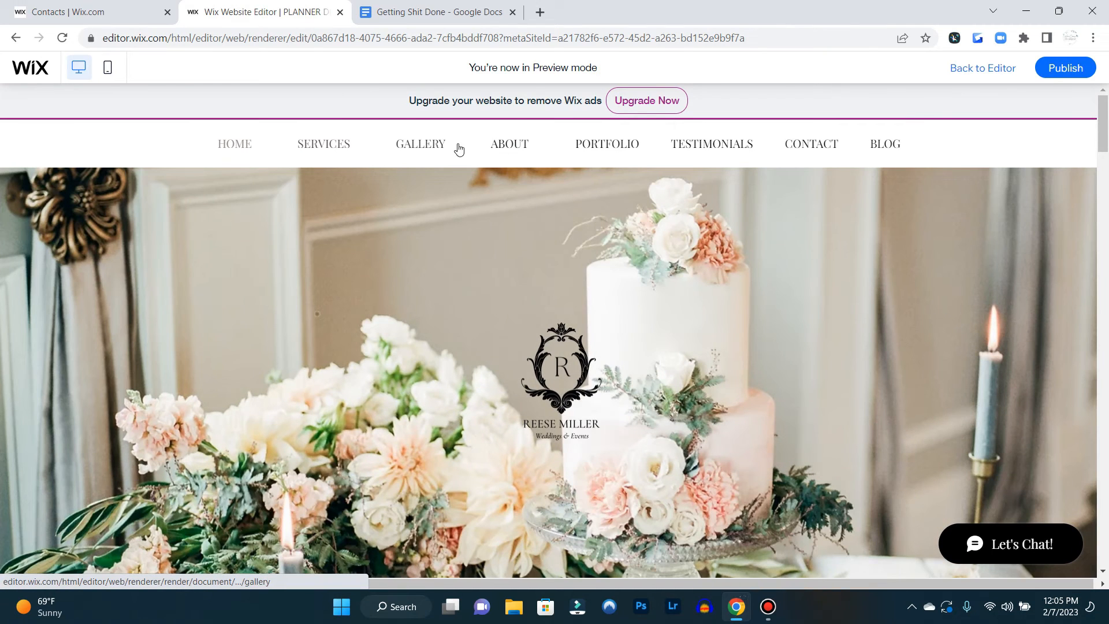
pyautogui.click(459, 148)
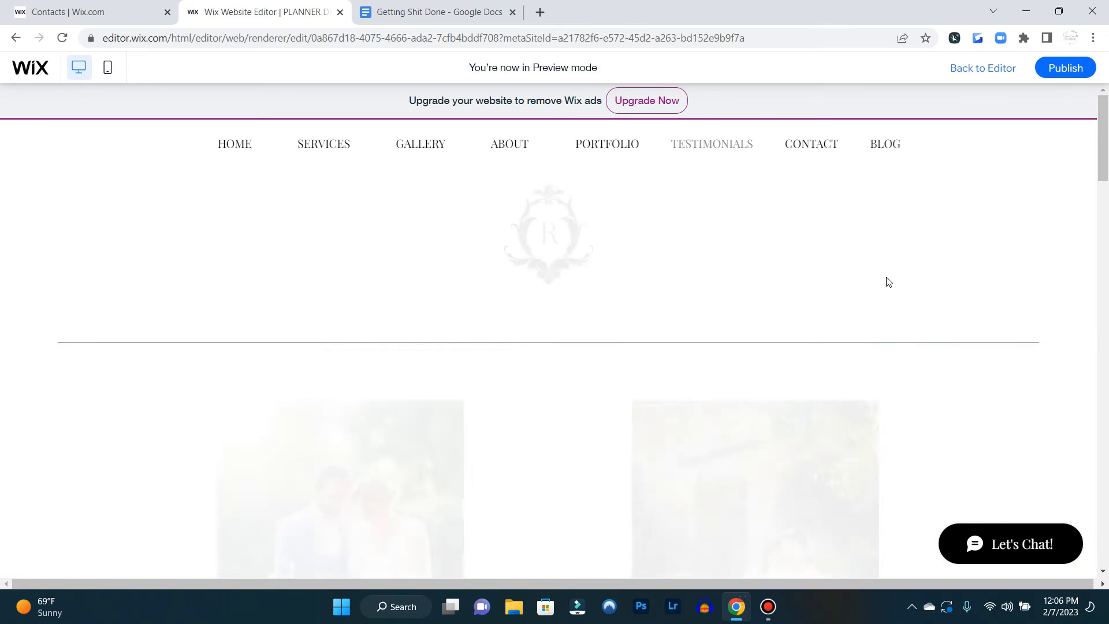
pyautogui.click(1001, 70)
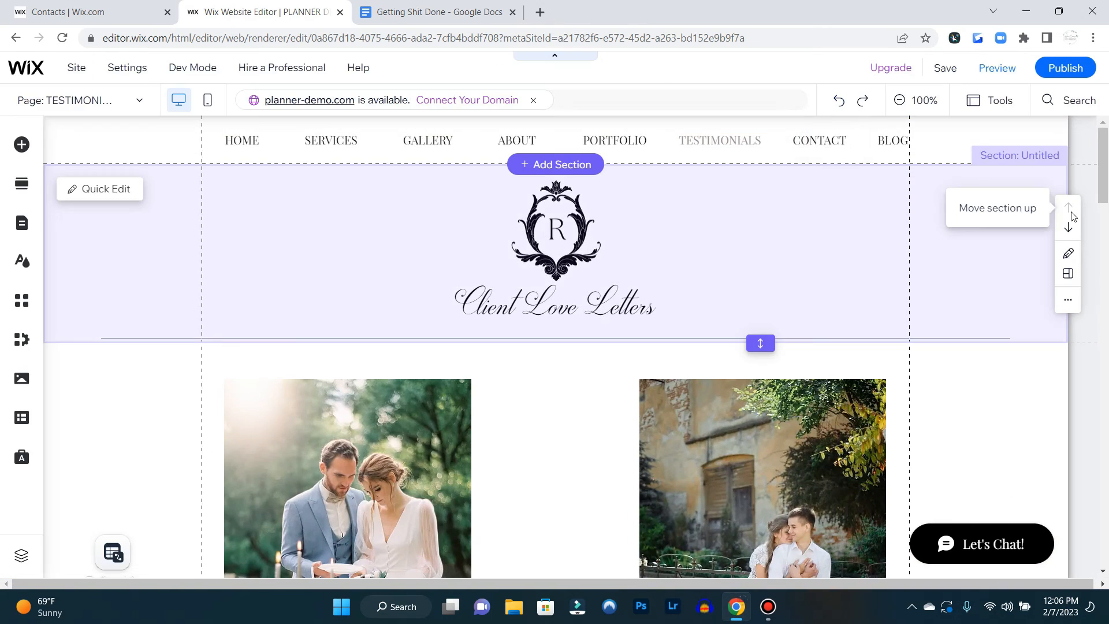
# Switch to the HOME page and open the background settings of the Luxury Weddings section
pyautogui.scroll(-15, 980, 301)
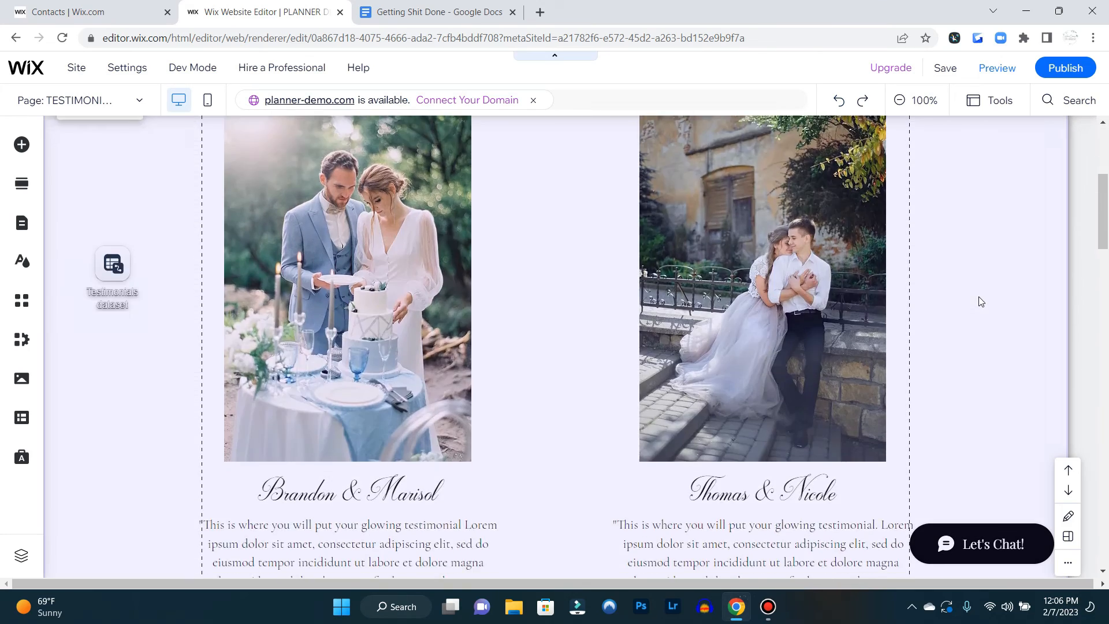
pyautogui.scroll(-5, 980, 301)
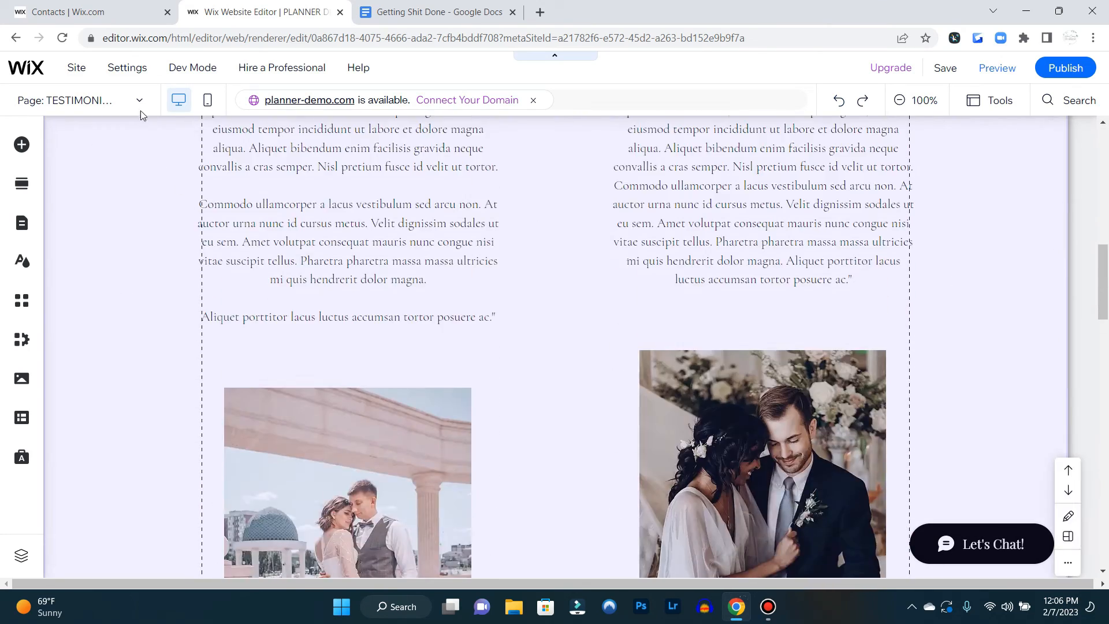
pyautogui.click(140, 101)
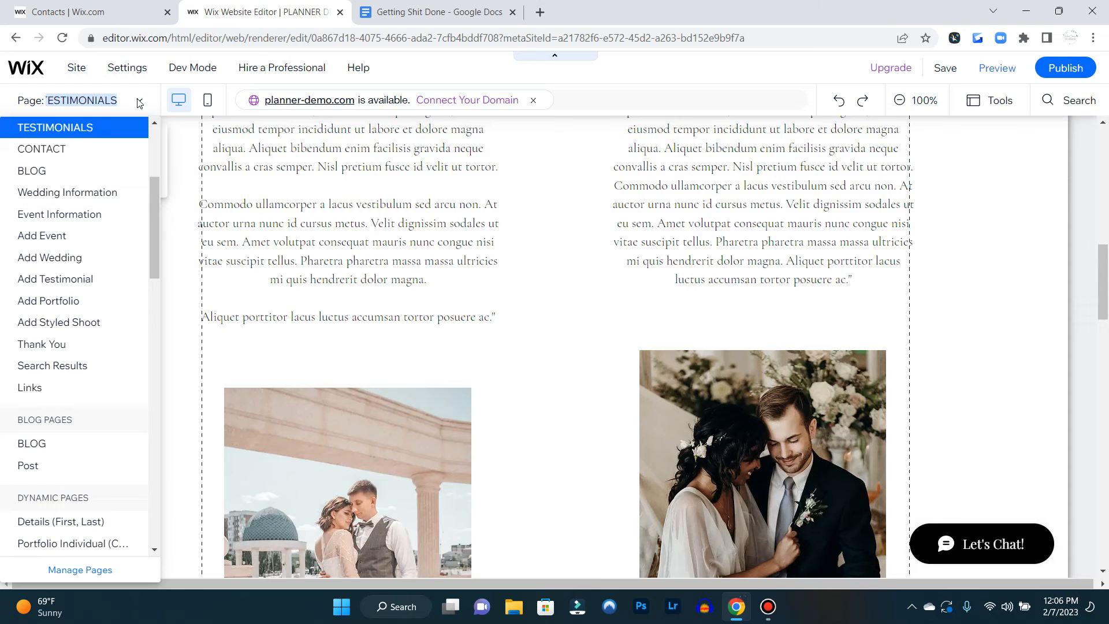
pyautogui.scroll(4, 84, 189)
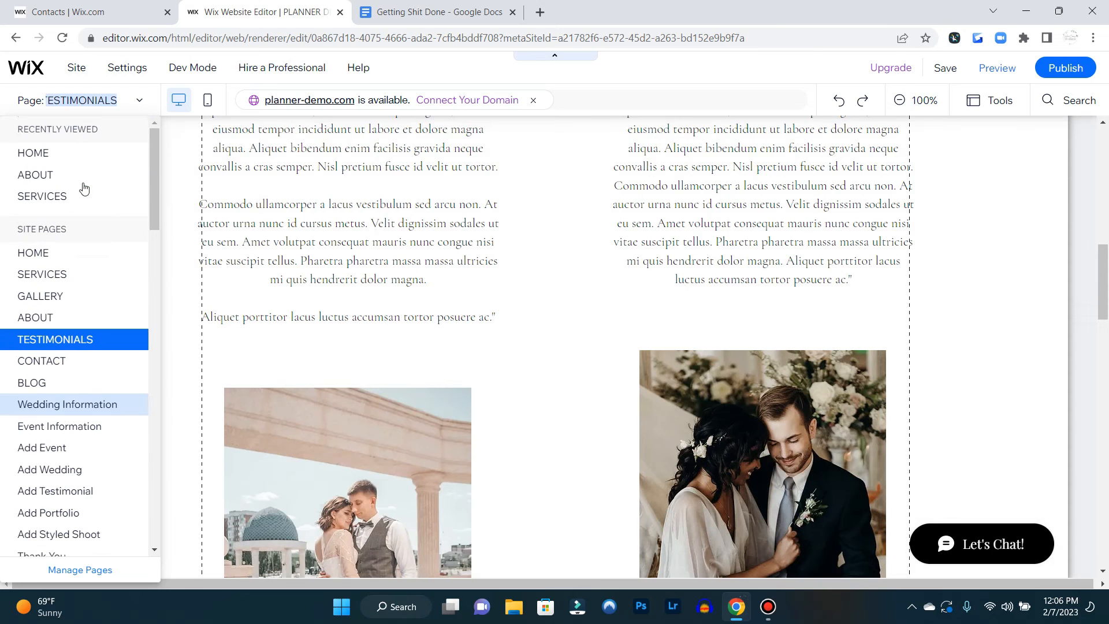
pyautogui.click(74, 153)
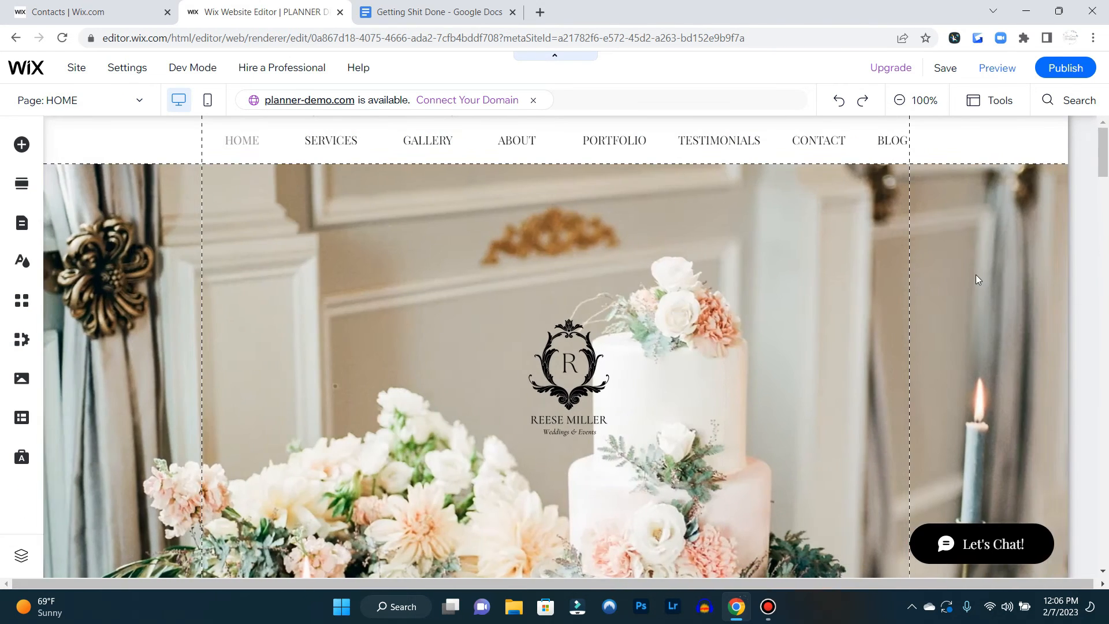
pyautogui.scroll(-5, 974, 279)
pyautogui.scroll(-15, 972, 275)
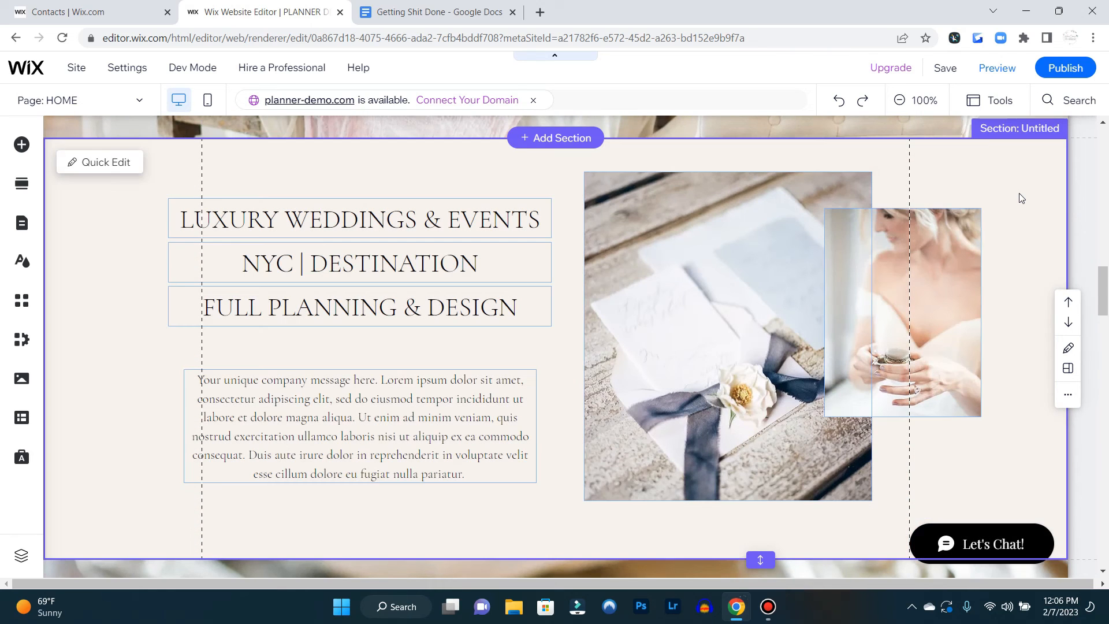
pyautogui.click(1019, 193)
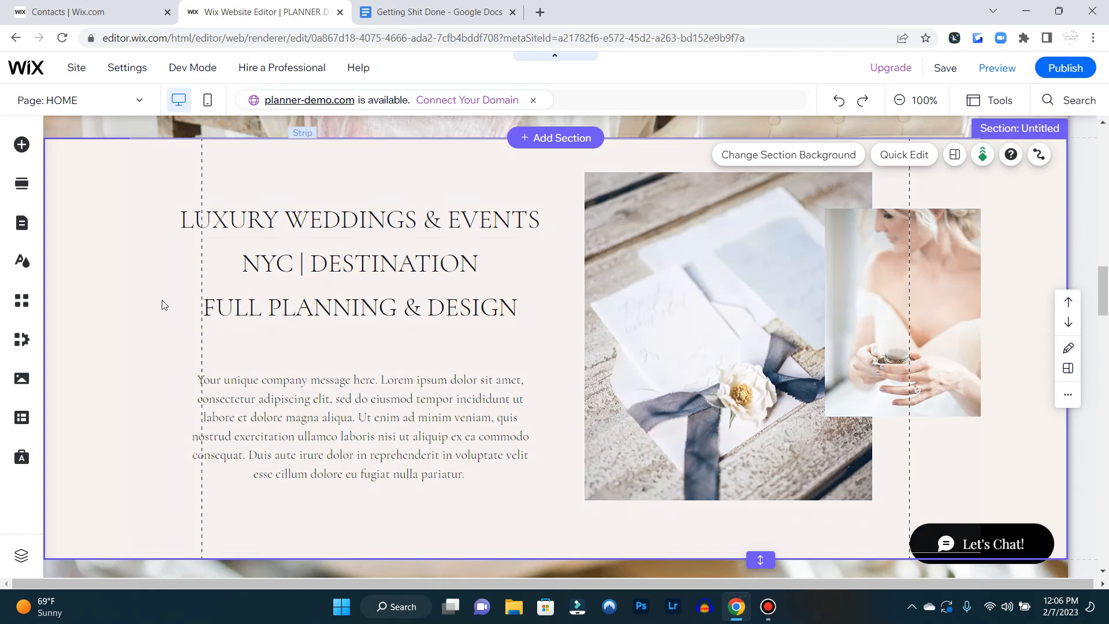
pyautogui.click(530, 168)
pyautogui.click(105, 215)
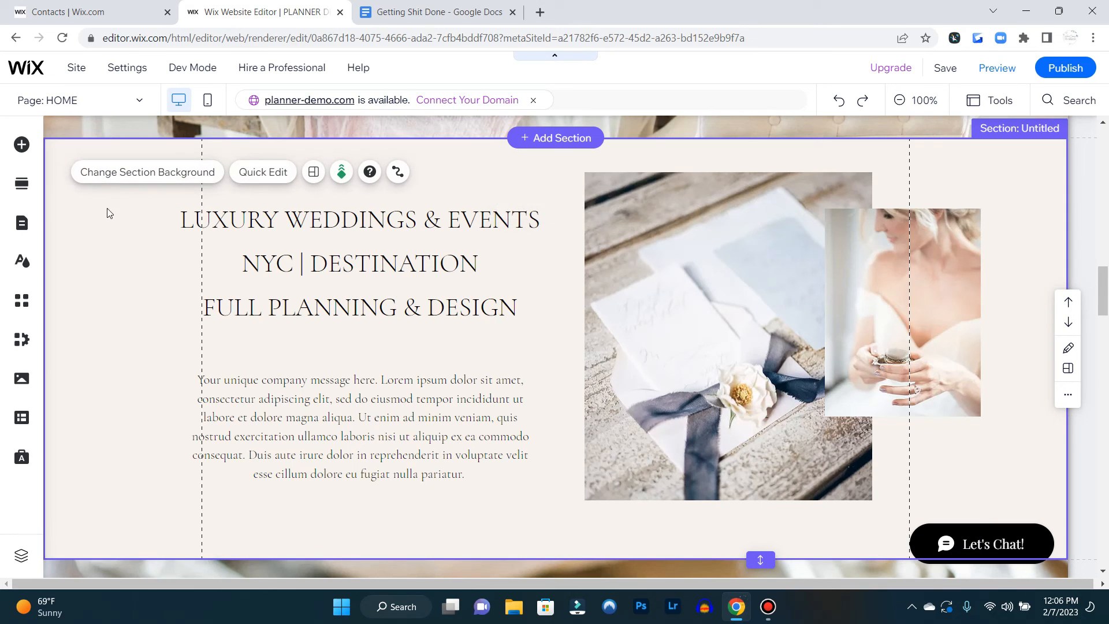
pyautogui.click(134, 172)
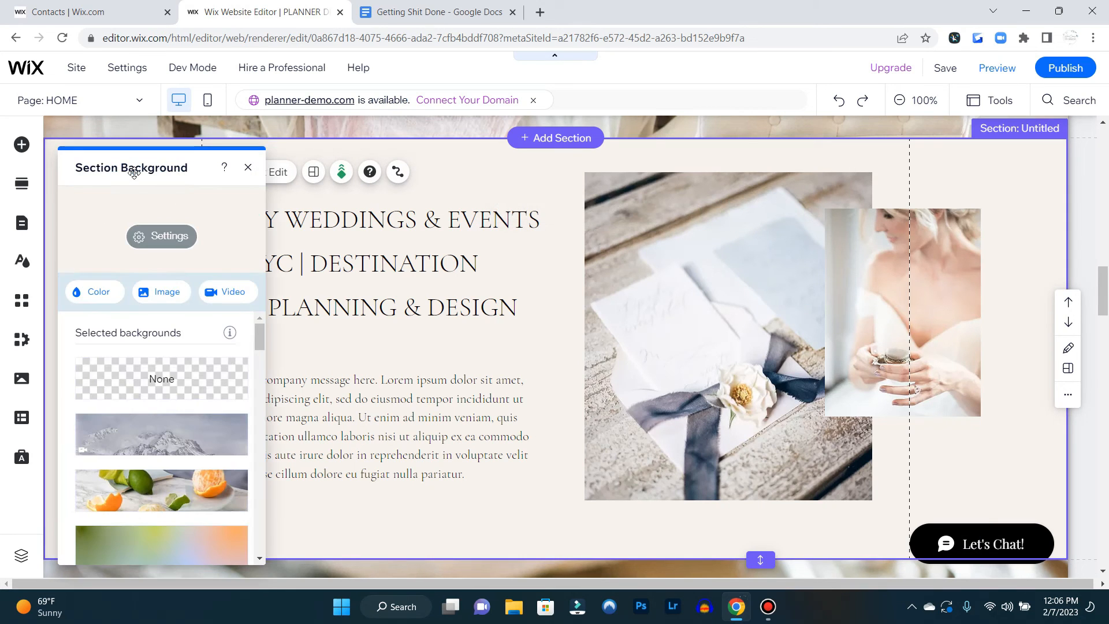
# Change the section's colour background to a fluid gradient
pyautogui.click(91, 290)
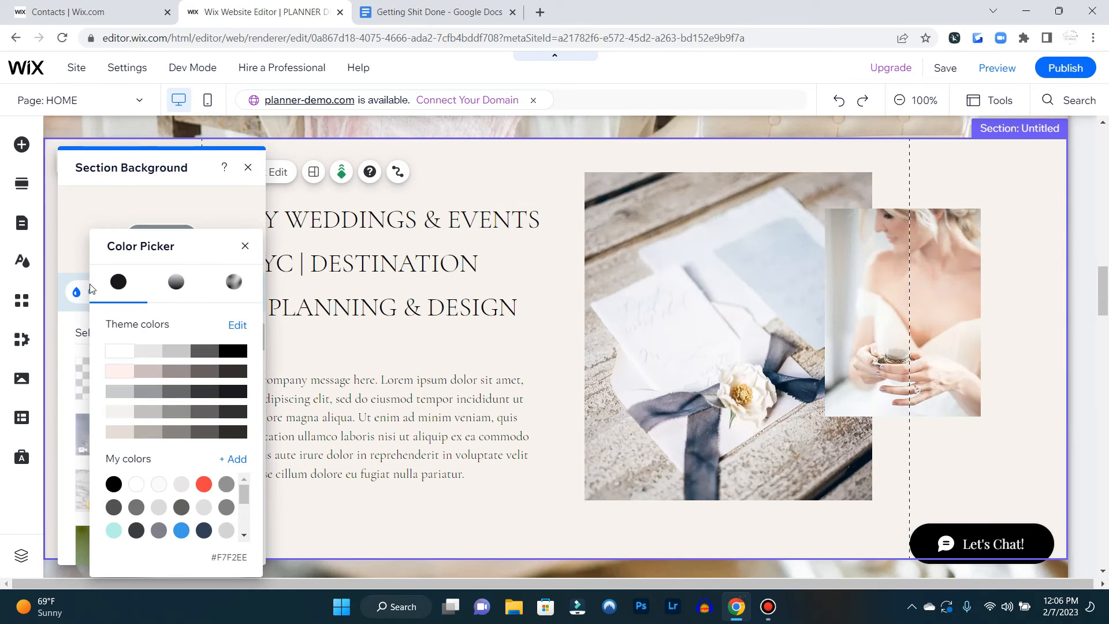
pyautogui.click(177, 283)
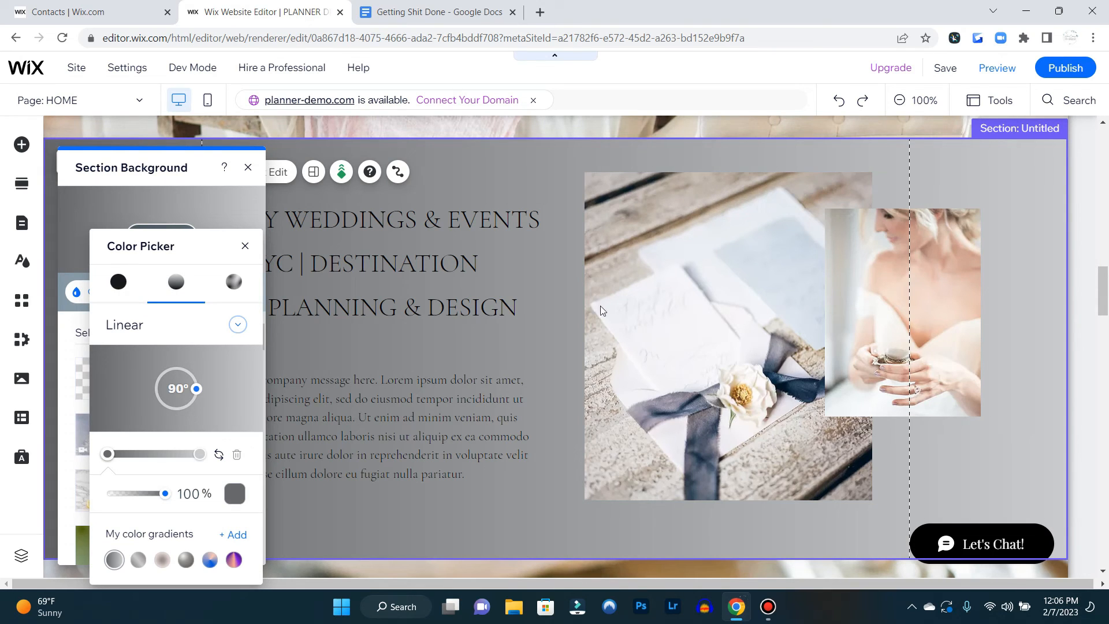
pyautogui.click(234, 495)
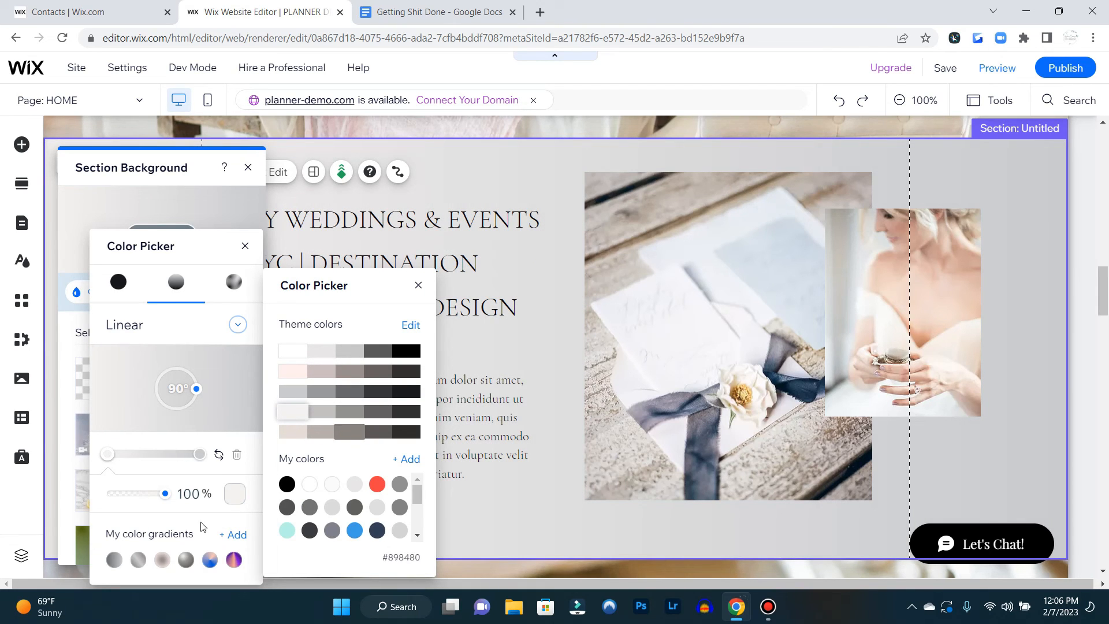
pyautogui.click(163, 561)
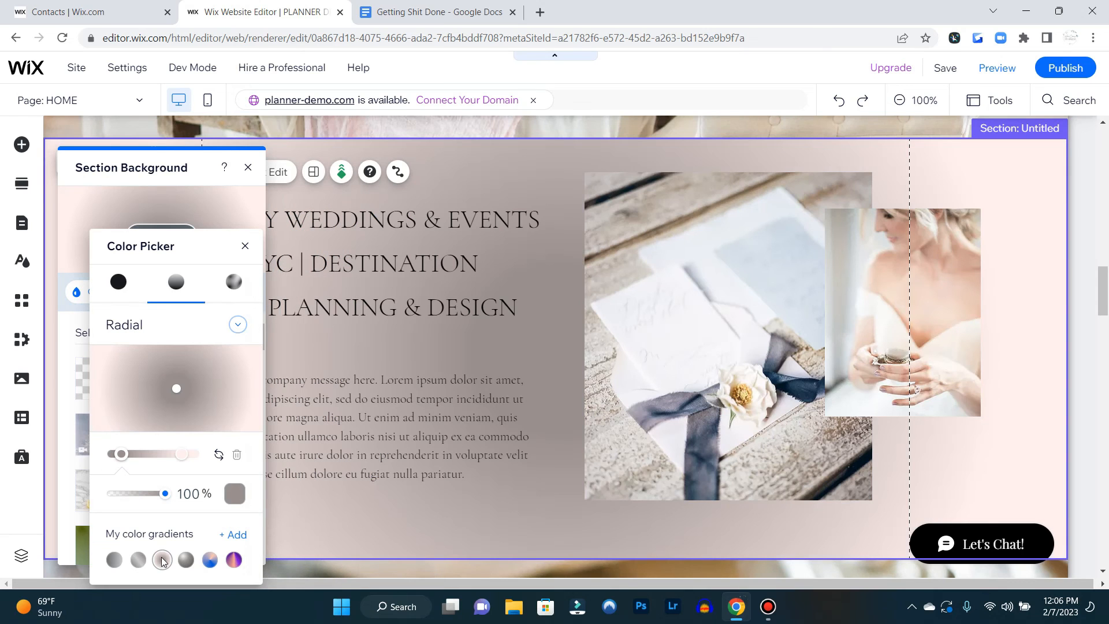
pyautogui.click(240, 495)
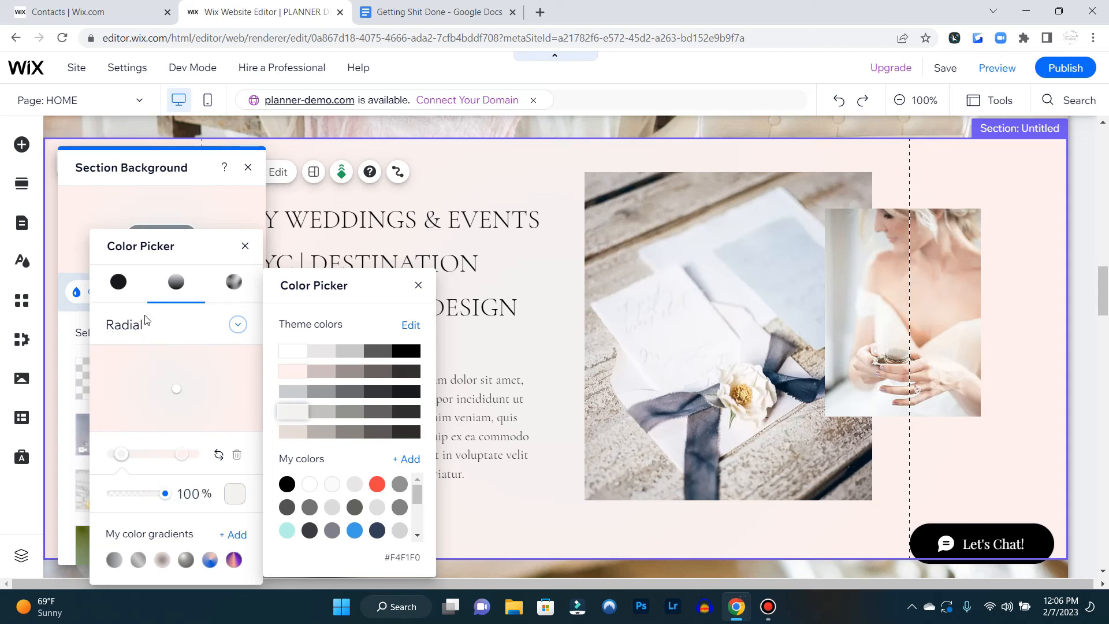
pyautogui.click(237, 288)
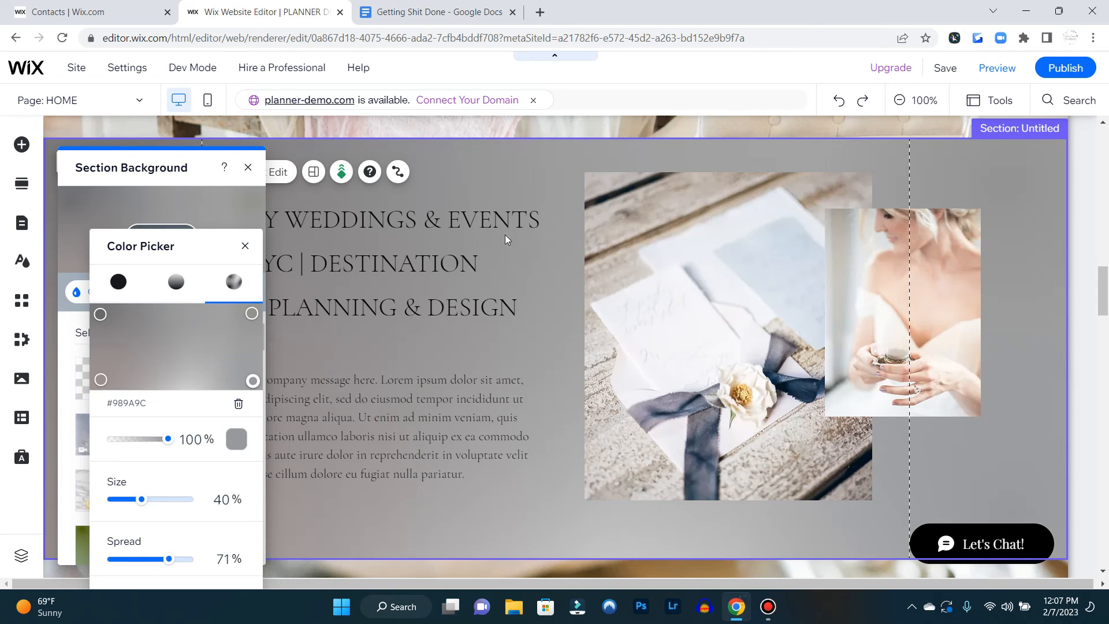
# Colour a gradient point light pink #FFEFED and add several new points to the fluid gradient
pyautogui.click(233, 443)
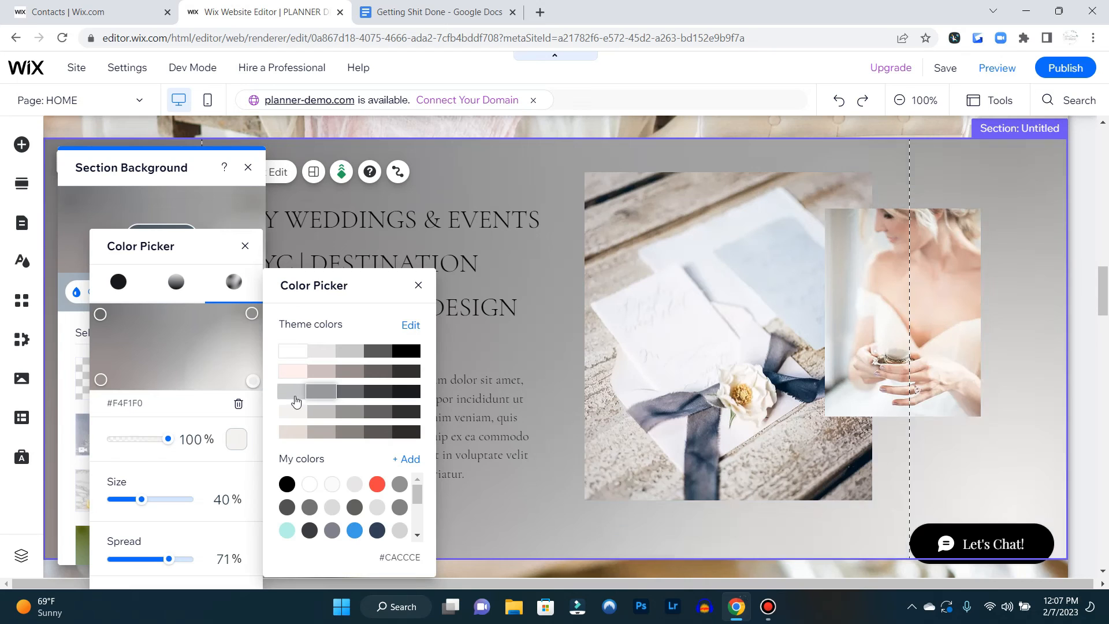
pyautogui.click(156, 346)
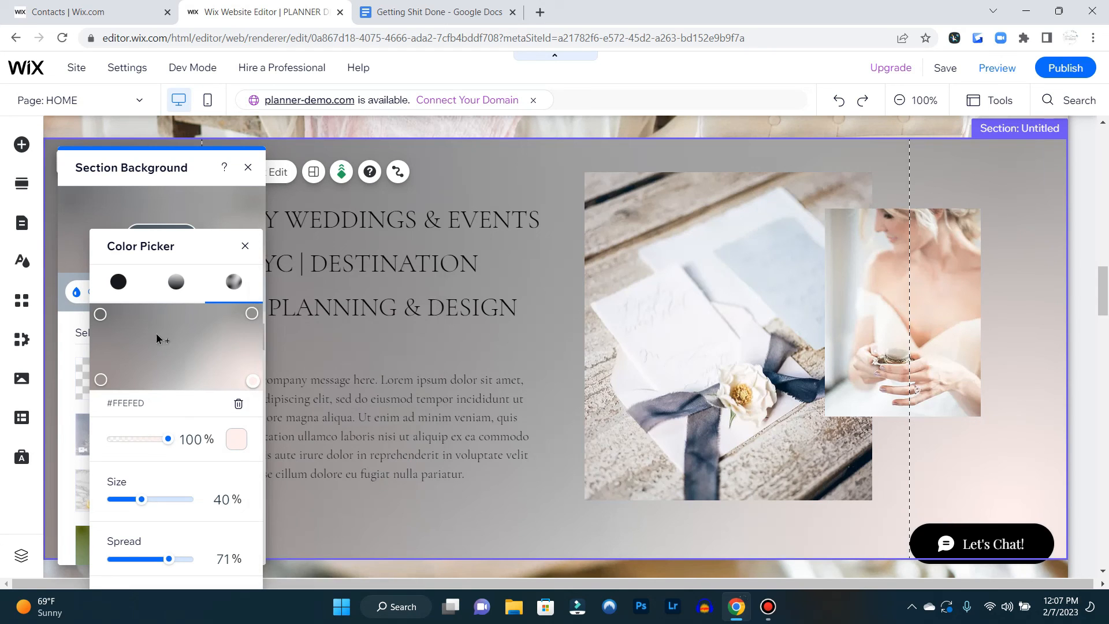
pyautogui.click(148, 328)
pyautogui.click(204, 320)
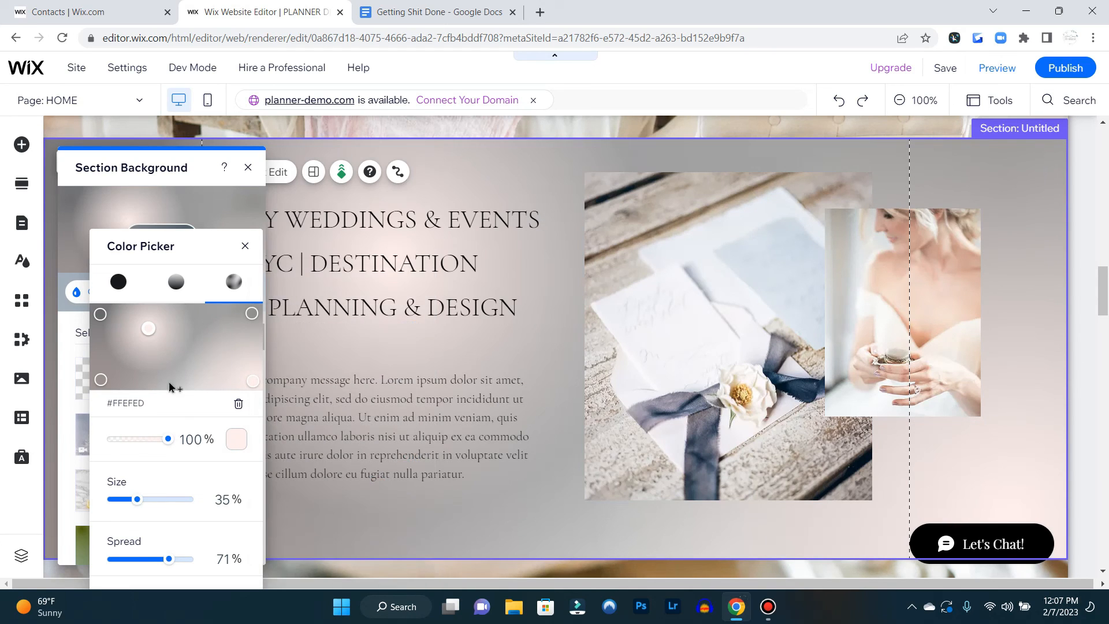
pyautogui.click(139, 376)
pyautogui.click(109, 346)
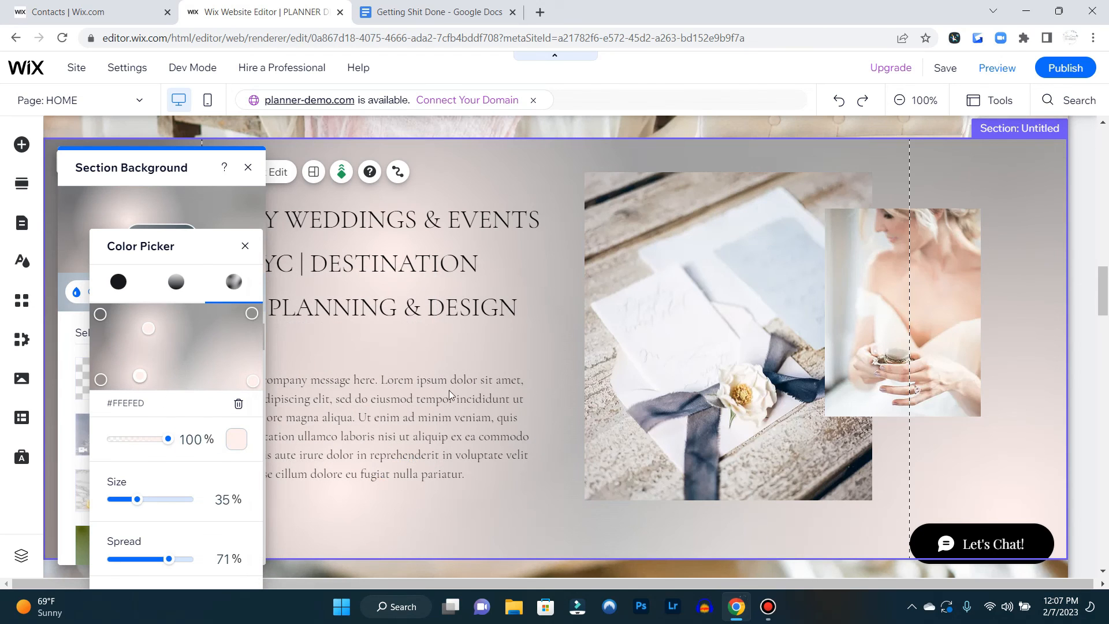
pyautogui.click(191, 324)
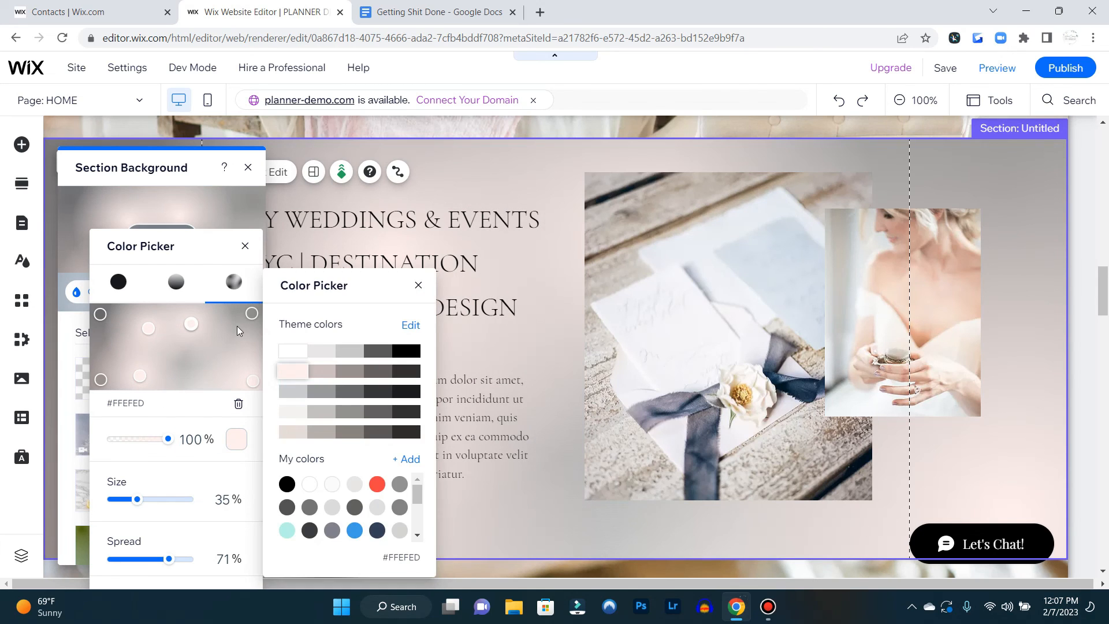
# Add a few more points to the fluid gradient and close the background panels
pyautogui.scroll(-1, 208, 453)
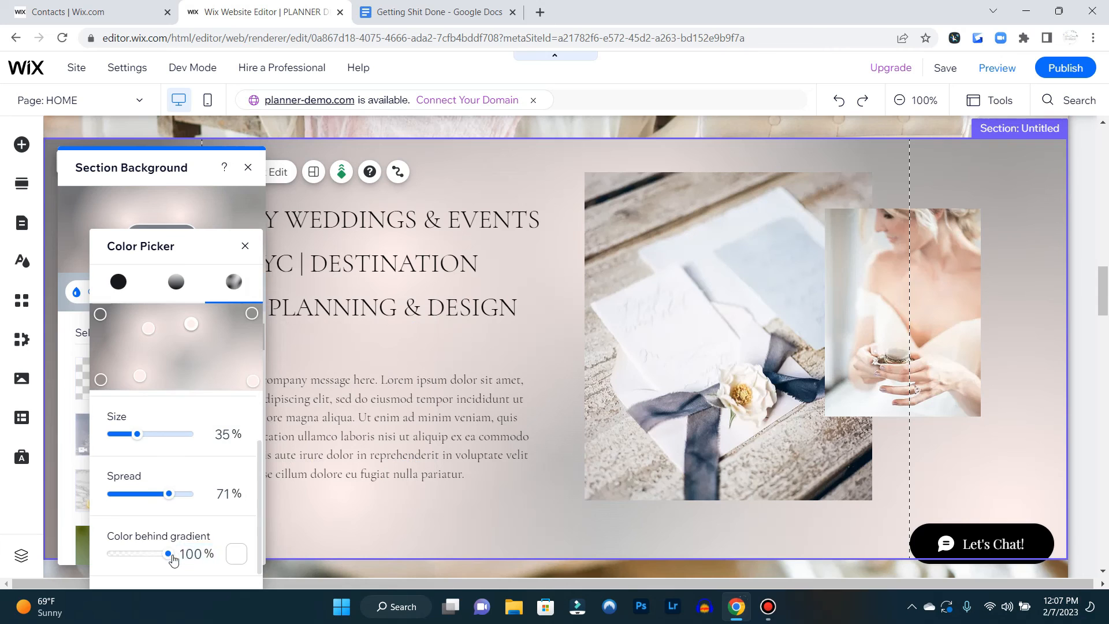
pyautogui.scroll(1, 197, 428)
pyautogui.click(110, 330)
pyautogui.click(176, 359)
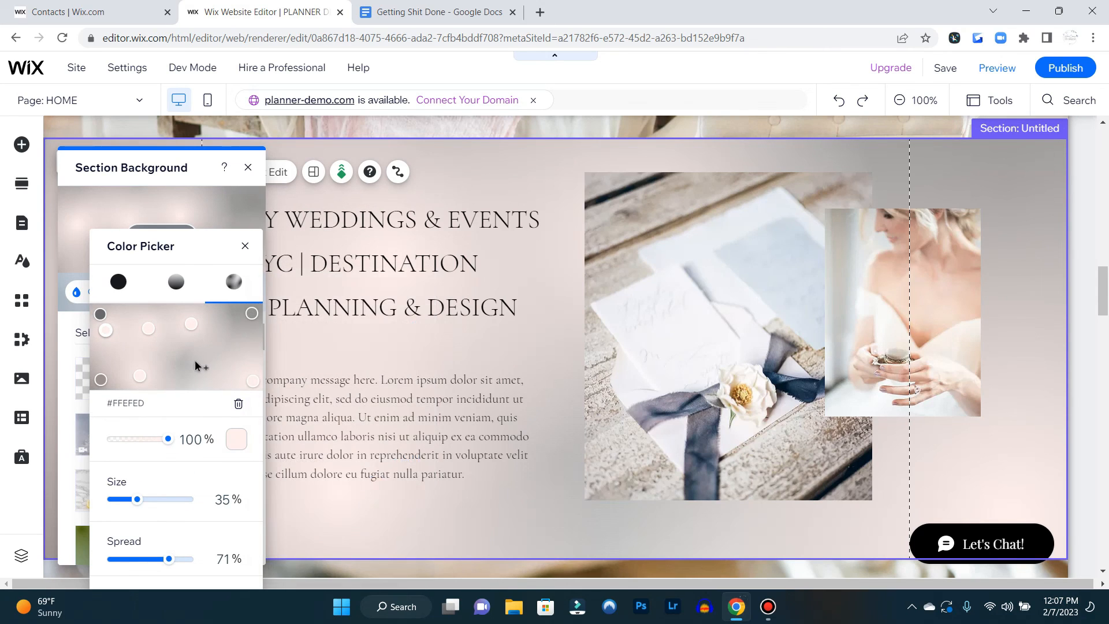
pyautogui.click(180, 358)
pyautogui.click(237, 315)
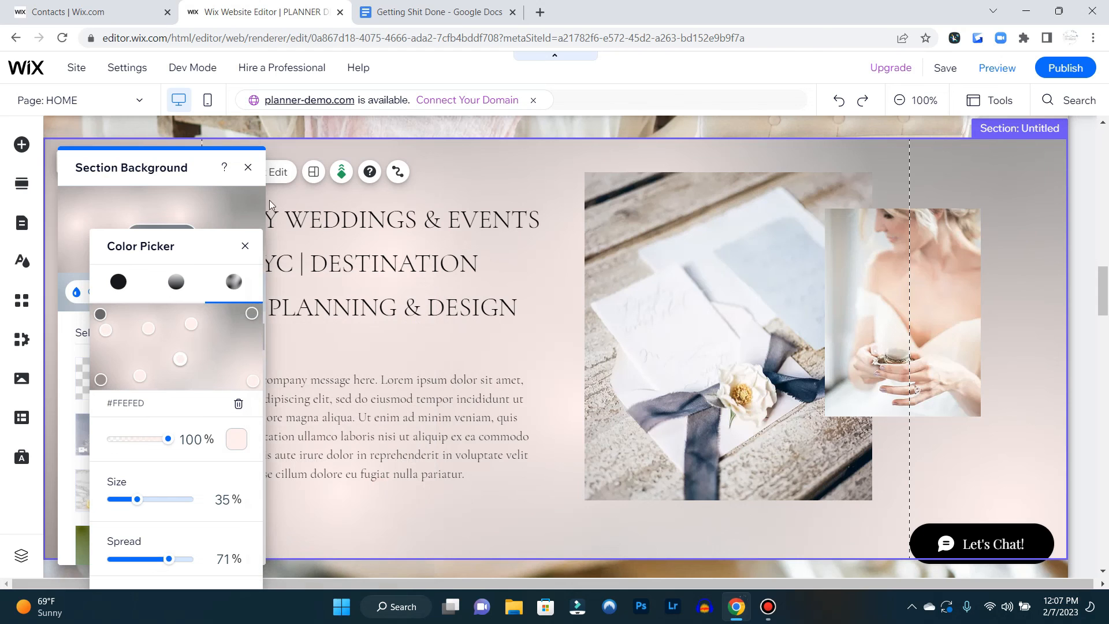
pyautogui.click(245, 246)
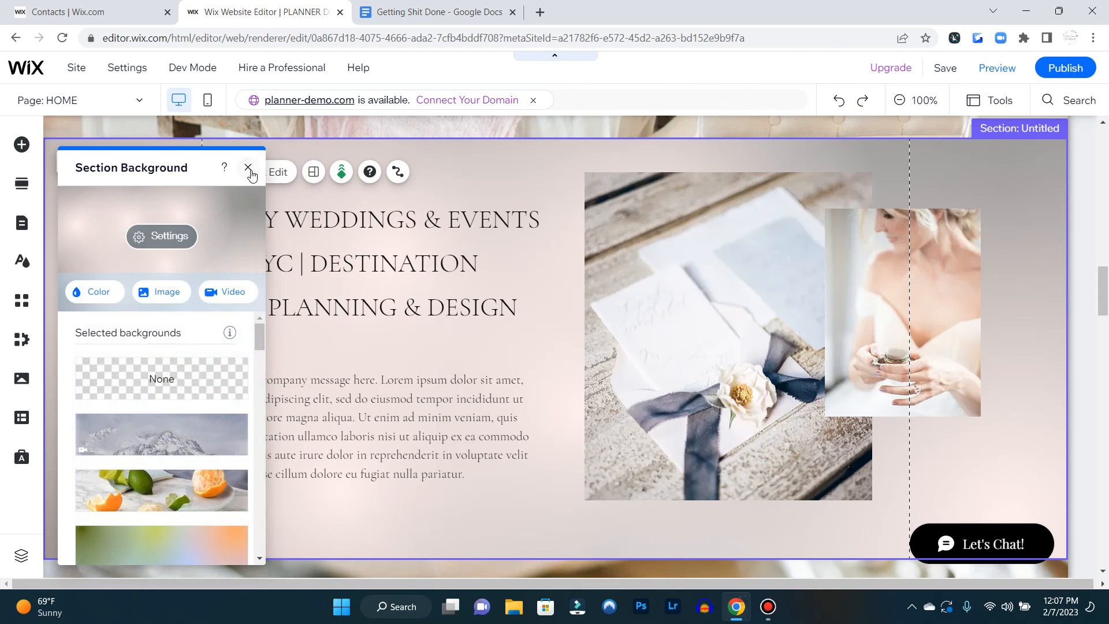
pyautogui.click(248, 167)
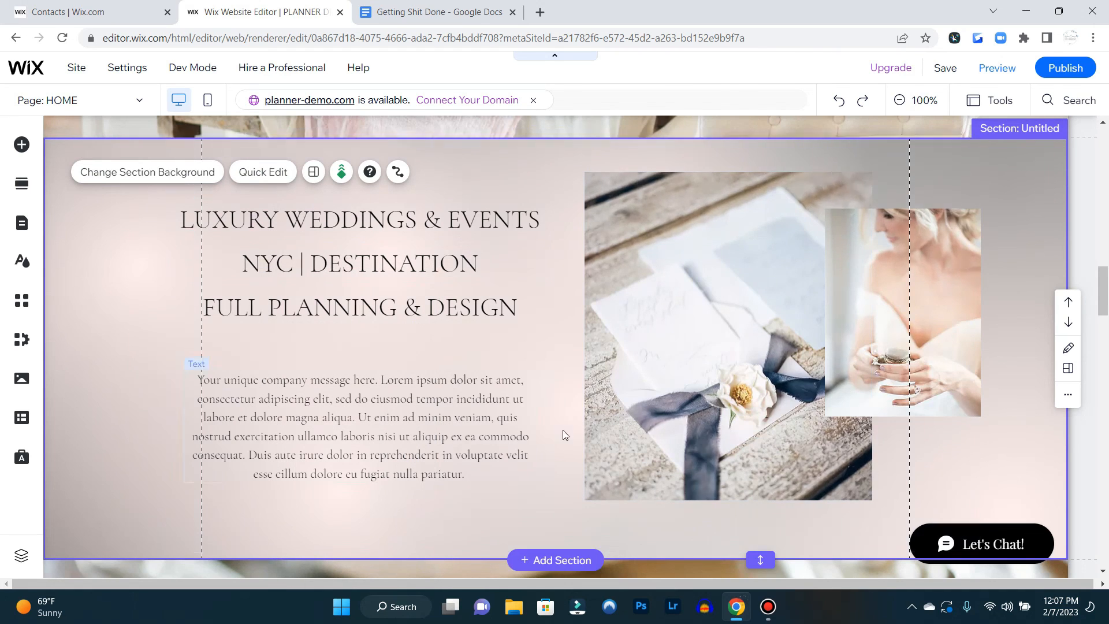
# Preview the section's new gradient background and return to the editor
pyautogui.click(997, 68)
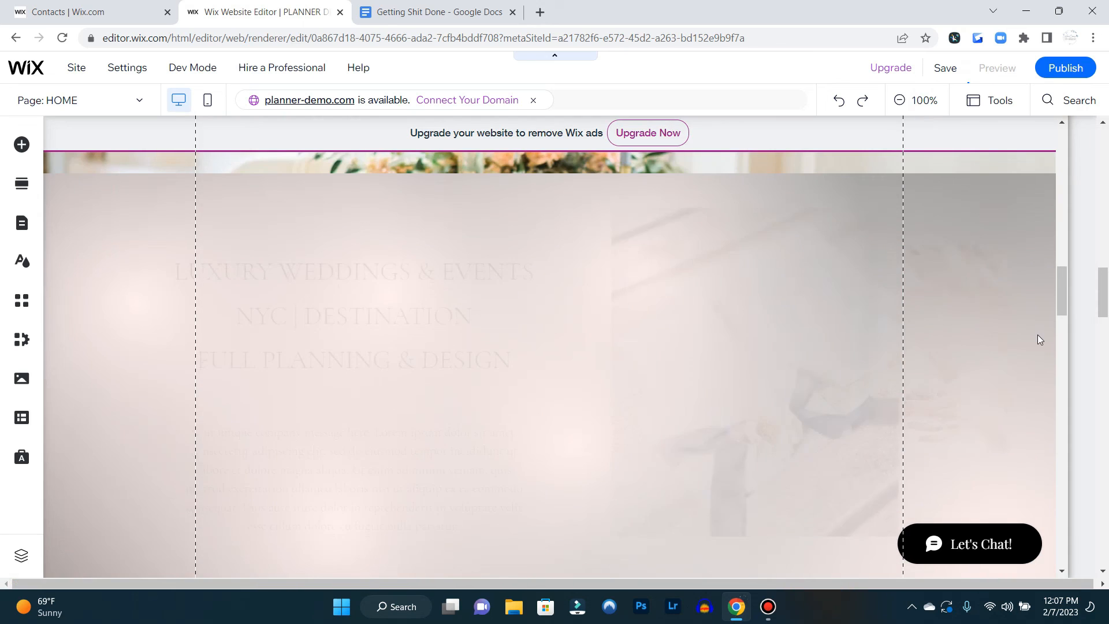
pyautogui.scroll(8, 848, 386)
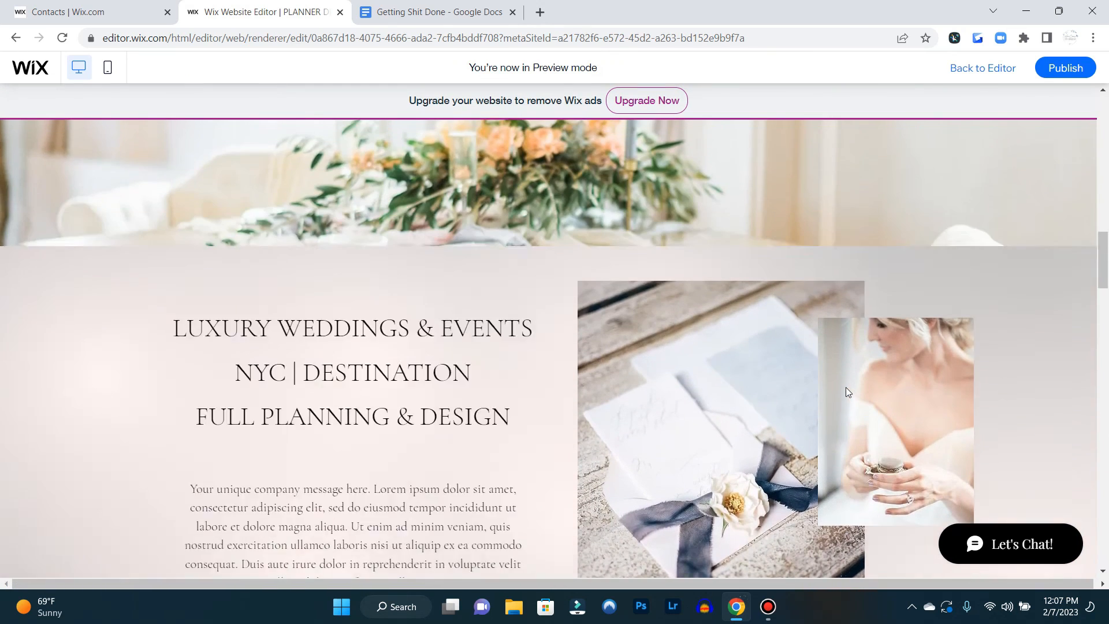
pyautogui.scroll(-8, 855, 387)
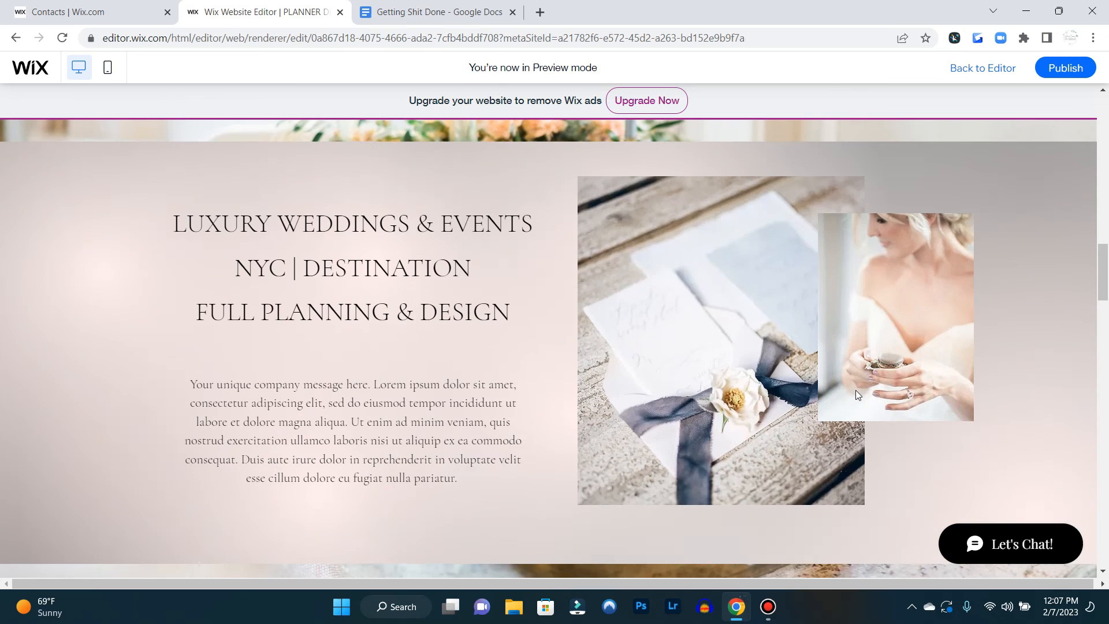
pyautogui.click(978, 85)
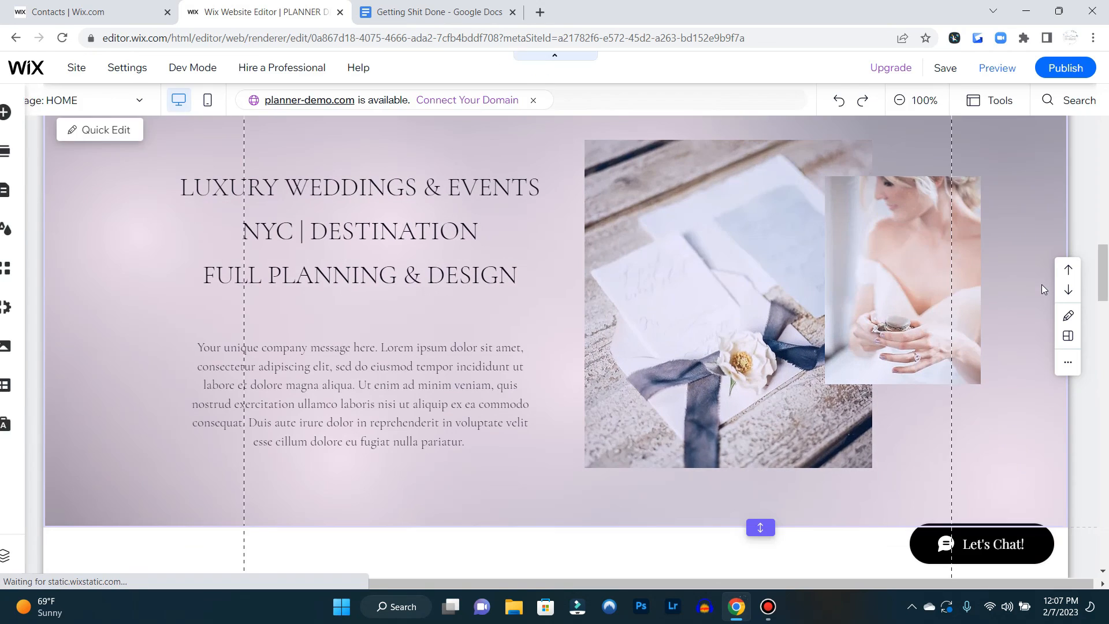
pyautogui.scroll(10, 1041, 285)
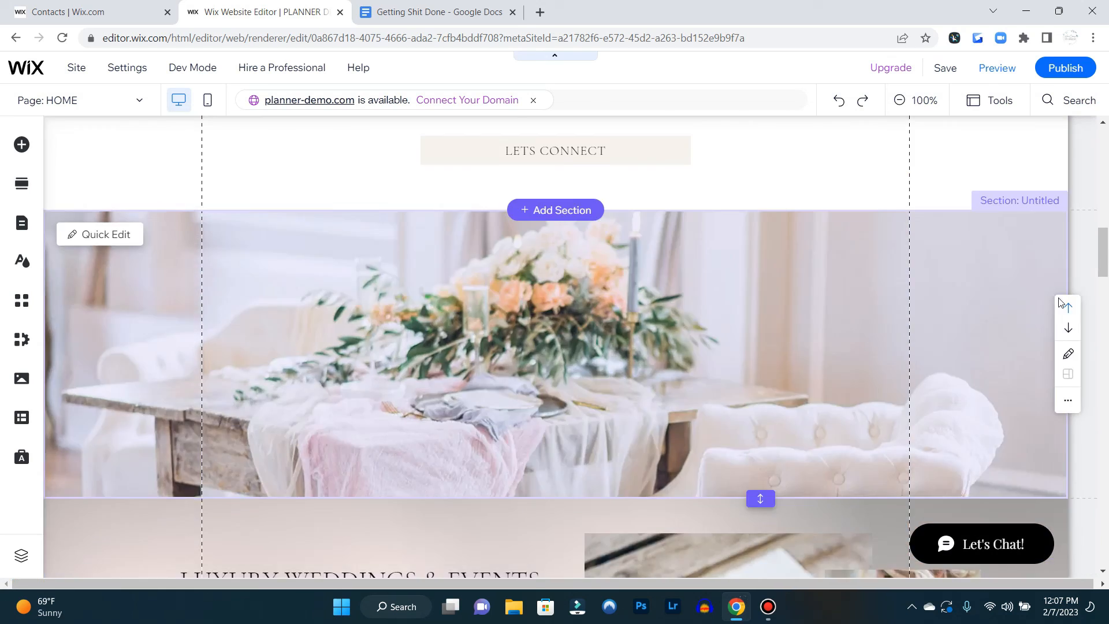
pyautogui.scroll(3, 1064, 306)
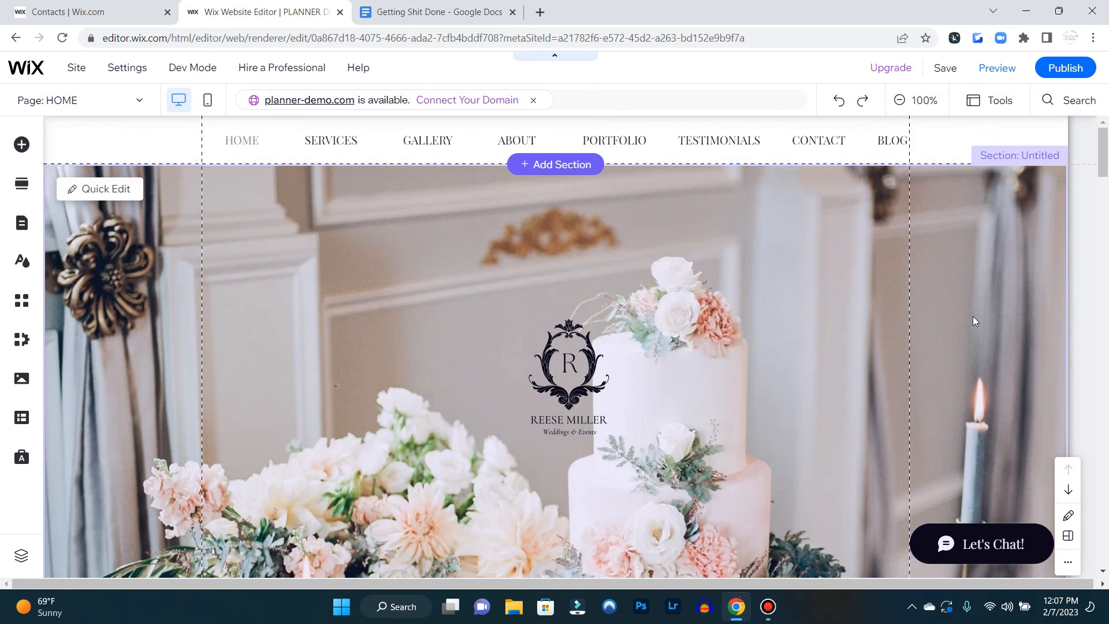
pyautogui.scroll(-10, 968, 311)
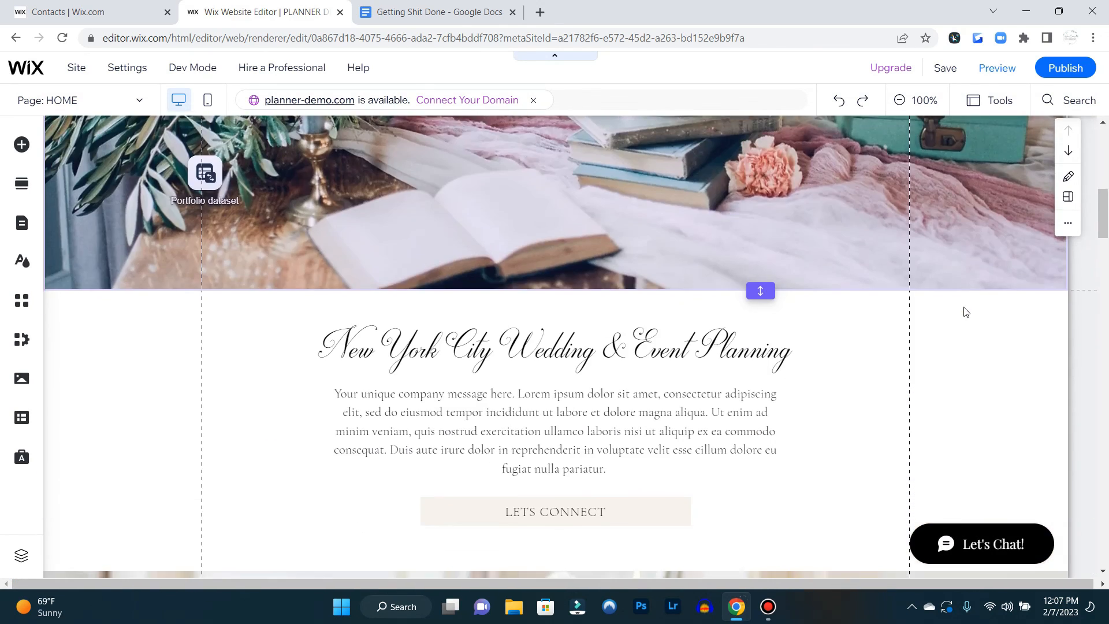
pyautogui.scroll(-10, 964, 311)
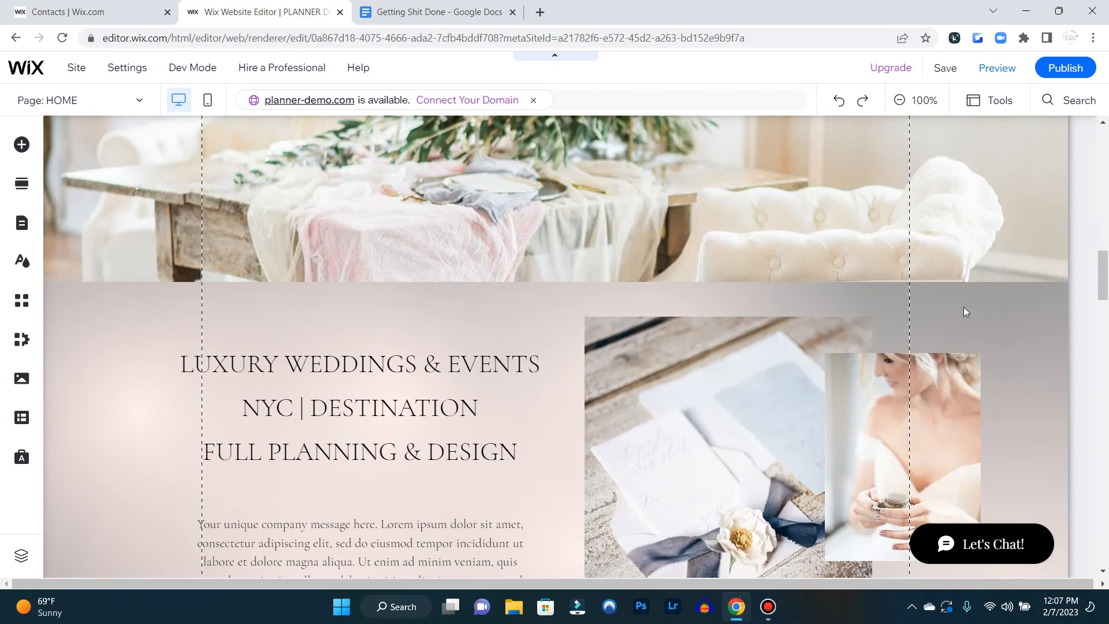